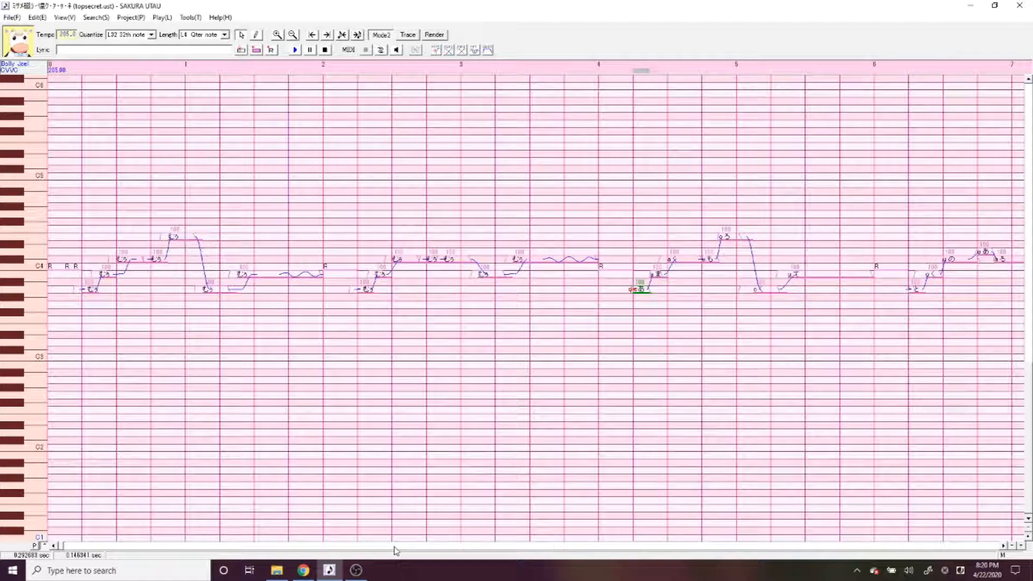
Replace the lyrics of all notes in the phrase between bar markers 4 and 6 with the preceding phrase's repeated lyric.
scroll(395, 550, right, 1)
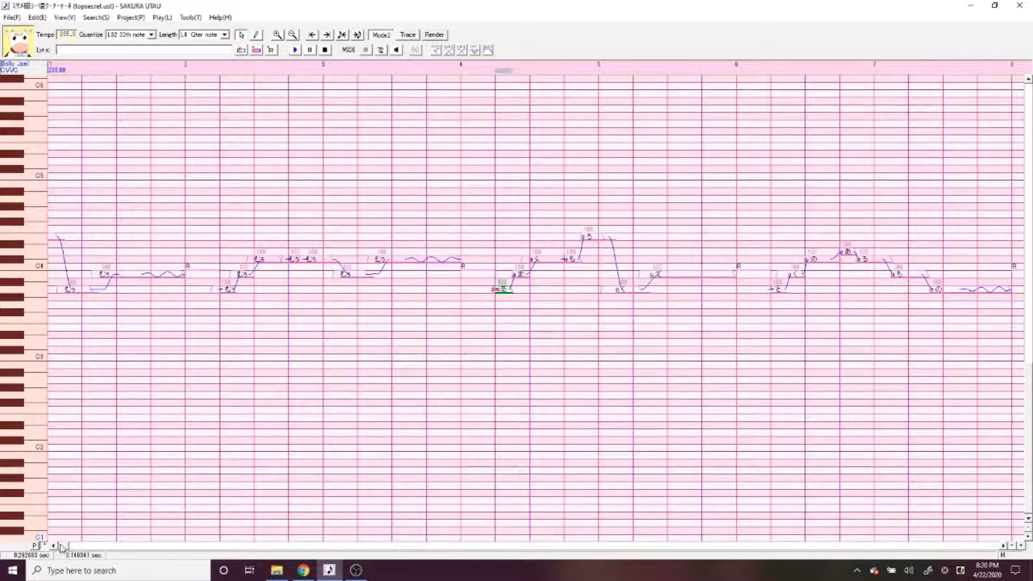
drag(66, 546, 62, 547)
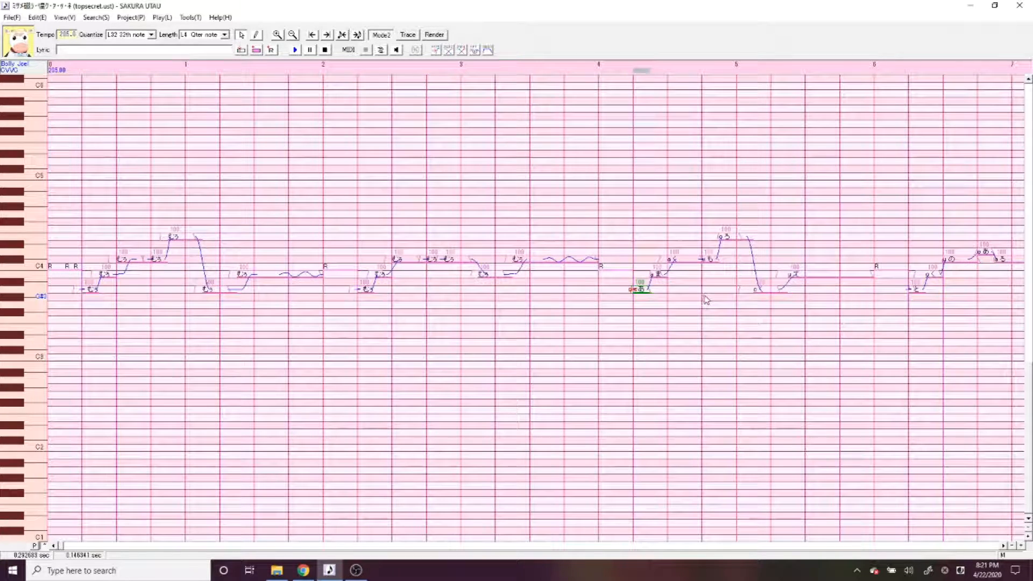
click(661, 545)
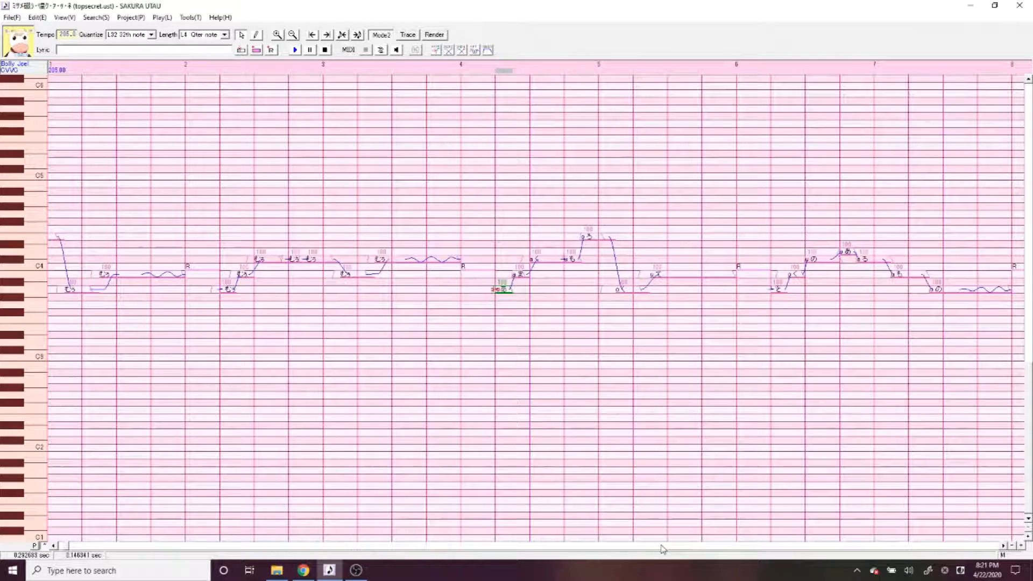
shift+click(708, 328)
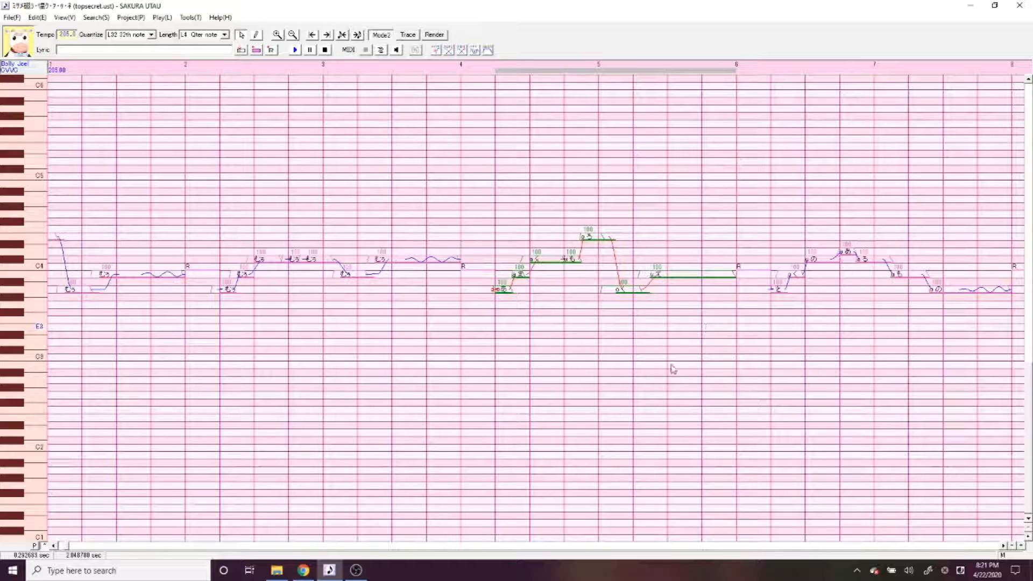
click(679, 546)
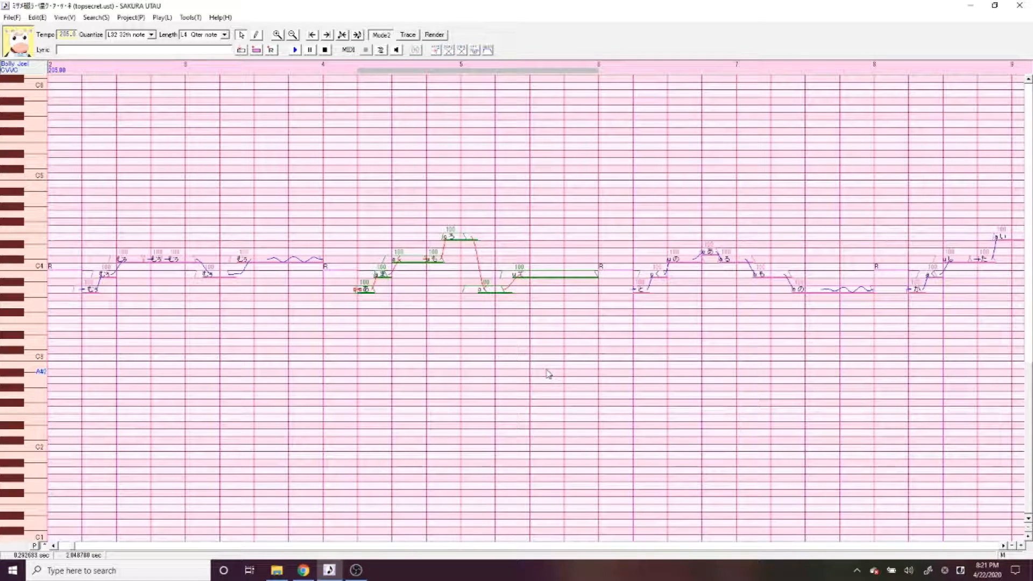
key(ctrl+e)
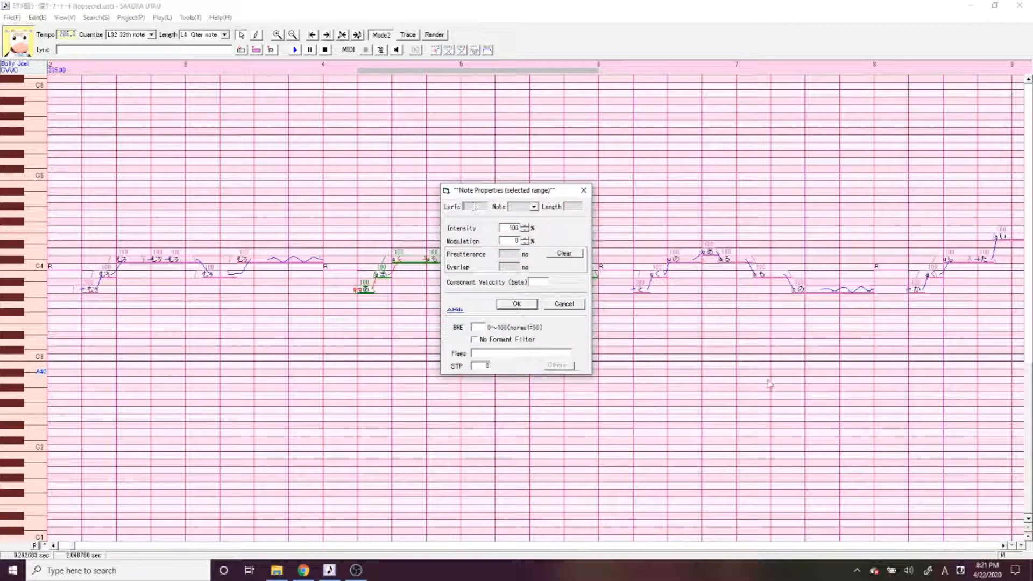
key(alt+grave)
text(しろ)
key(Return)
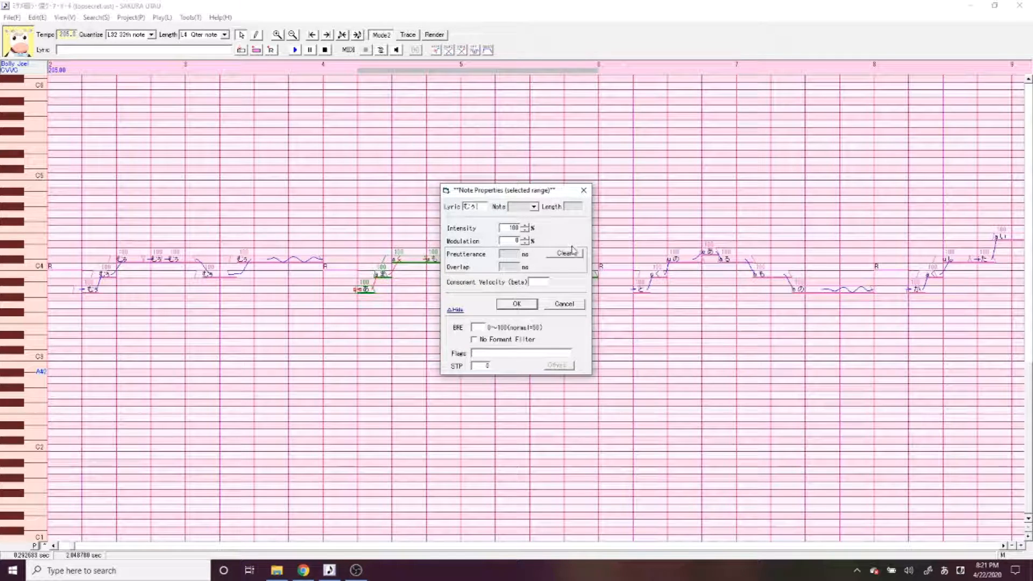
Clear the preutterance, overlap and STP values of the selected phrase and apply its new note properties.
click(563, 260)
click(488, 366)
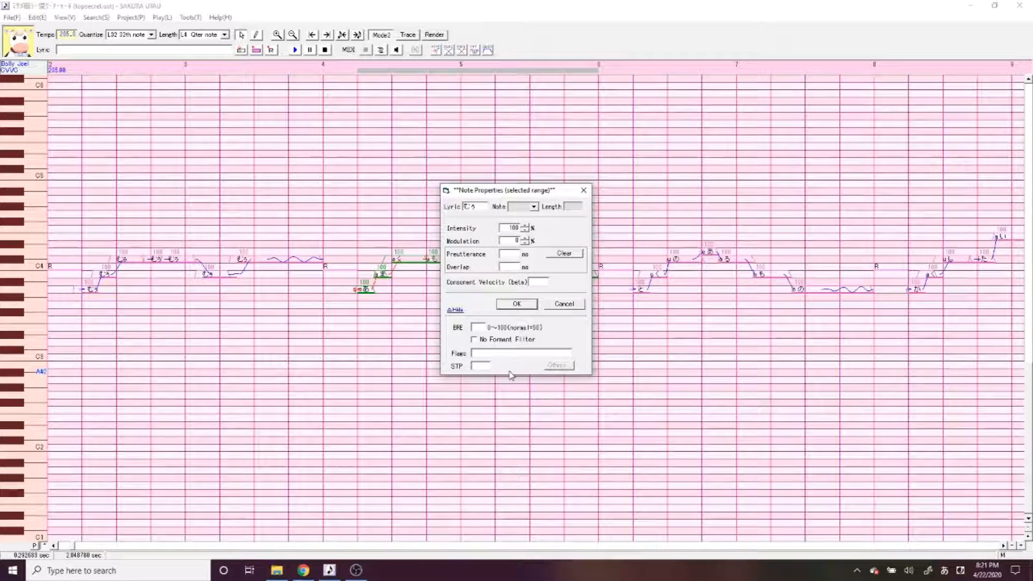
key(Return)
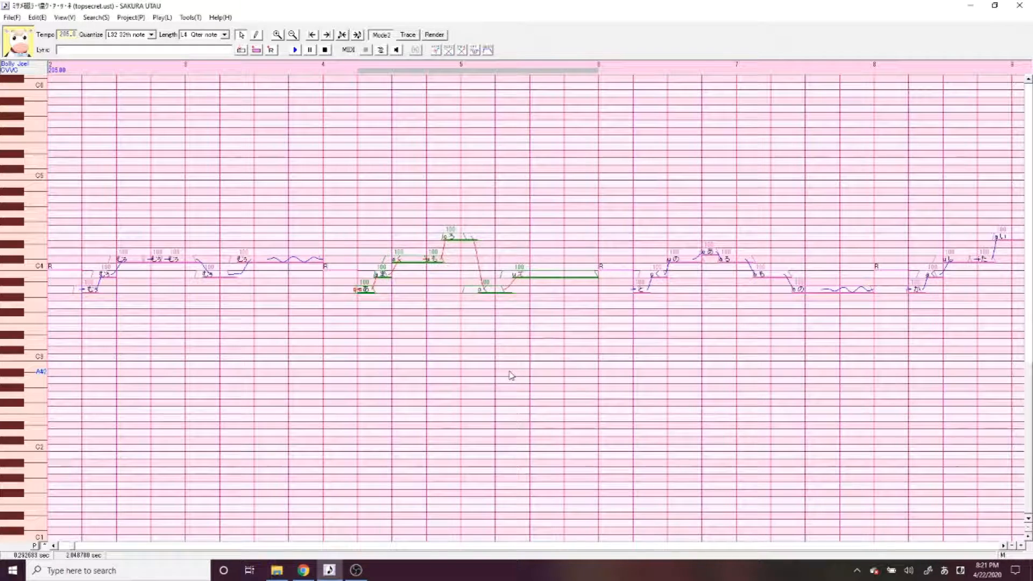
Run the autoCVVC plug-in with the VCV alias type on the phrase together with the rest before it.
shift+click(350, 291)
click(191, 17)
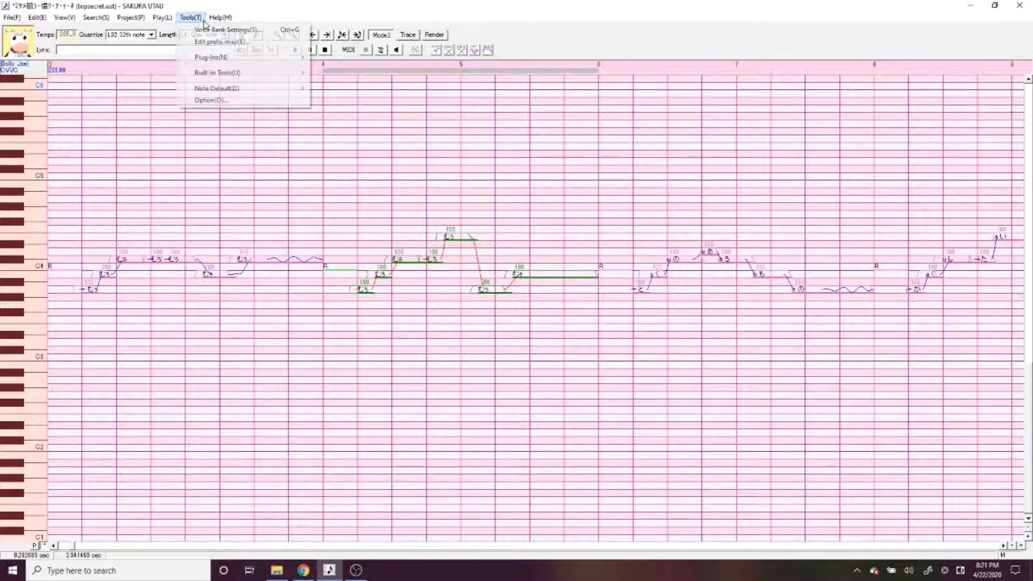
mouse_move(226, 57)
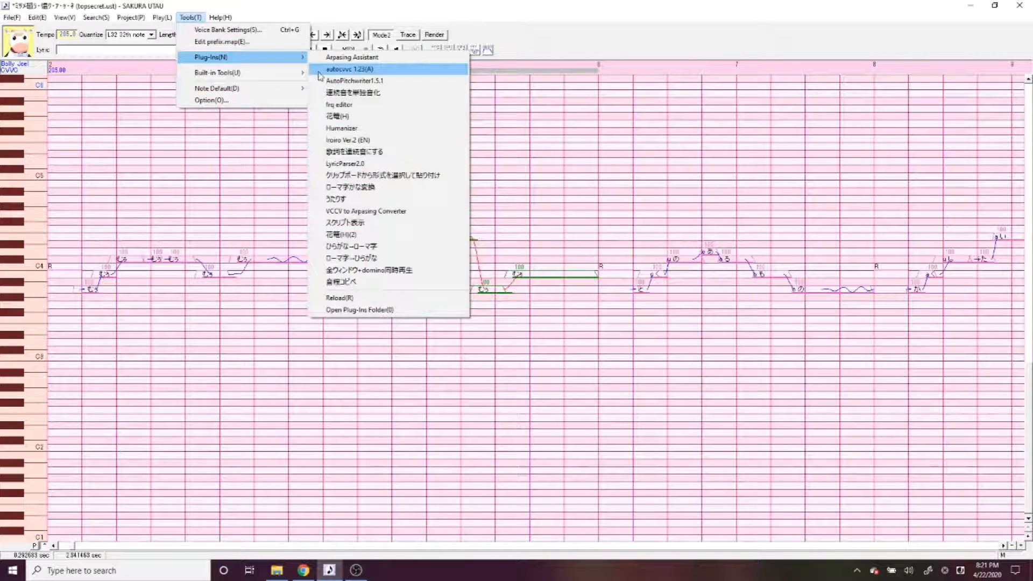
click(324, 70)
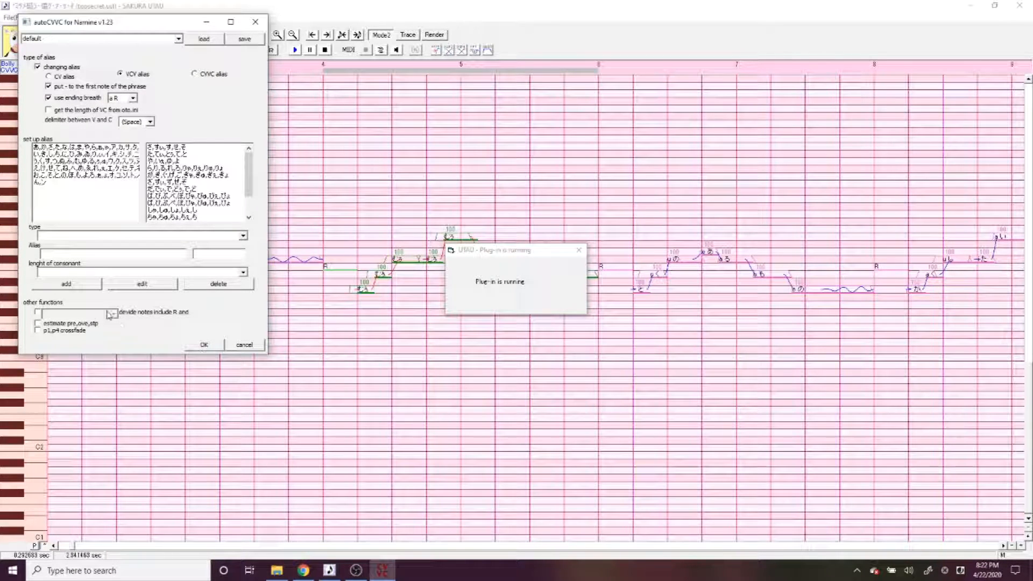
click(203, 343)
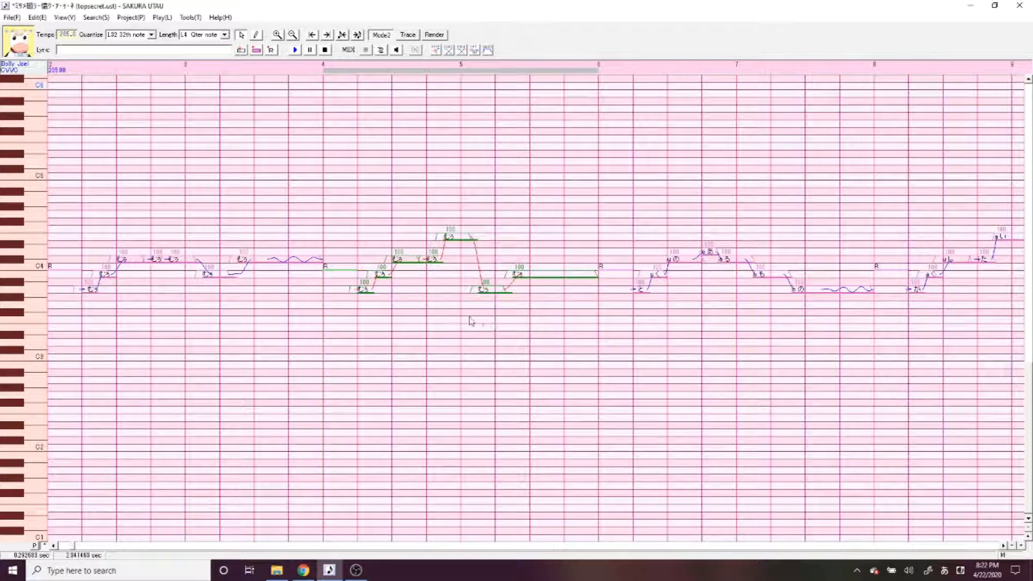
Reapply the note properties to the phrase without the leading rest, and play the phrase back.
key(Zenkaku_Hankaku)
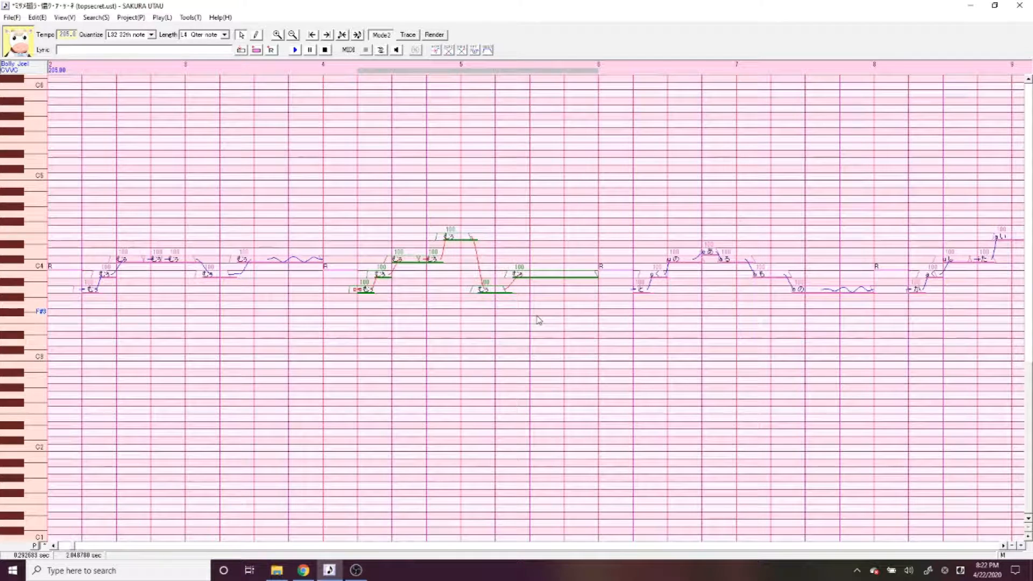
key(ctrl+e)
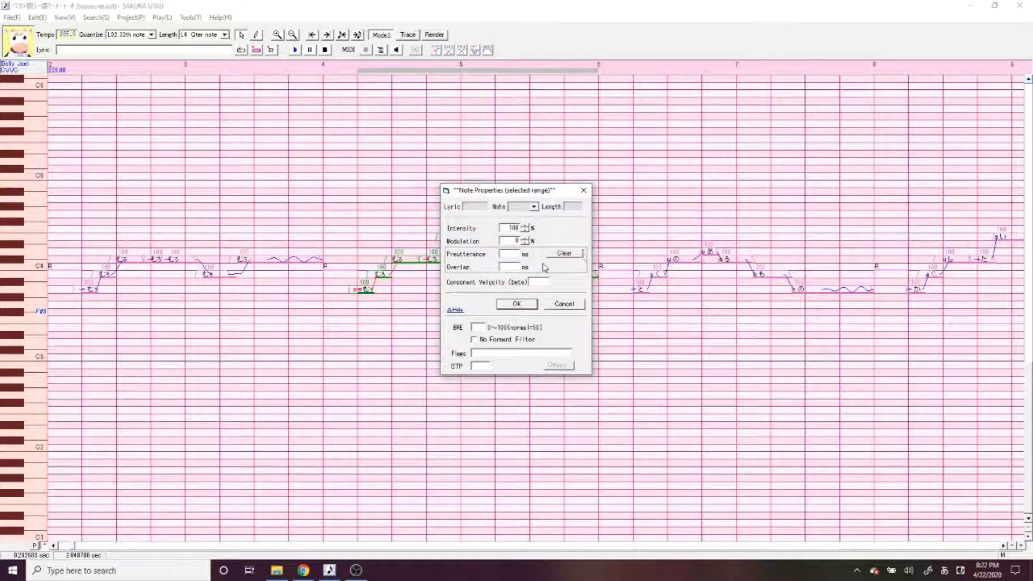
click(515, 304)
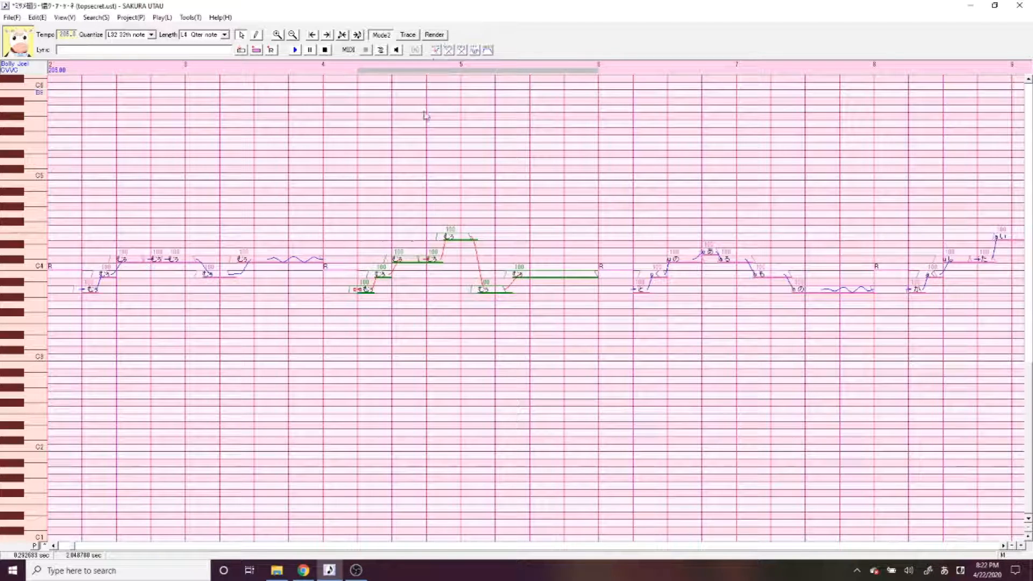
click(295, 50)
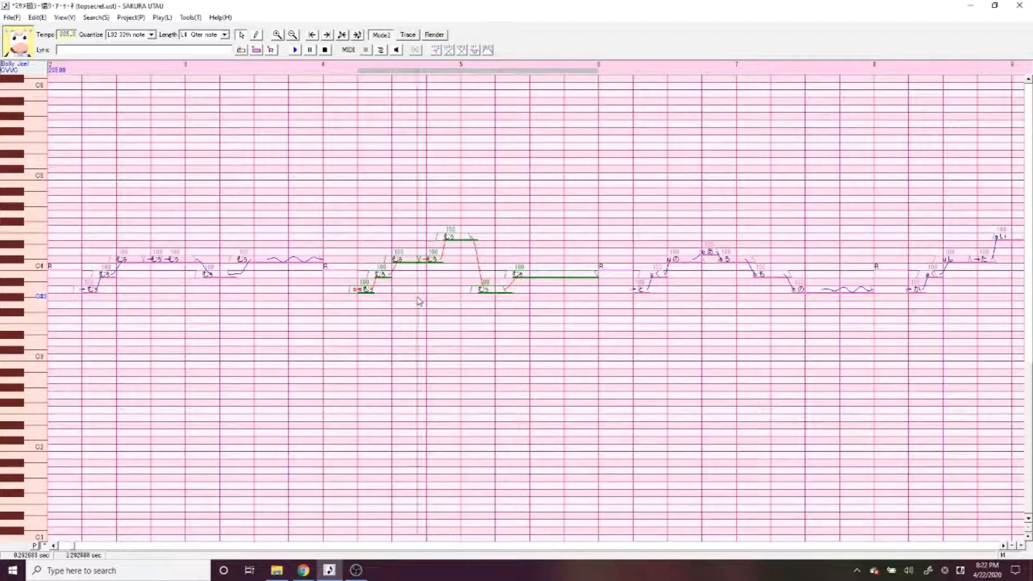
Try a different lyric on the short transition note just before the phrase's last long note.
click(409, 262)
click(383, 276)
click(466, 238)
click(507, 291)
double_click(510, 290)
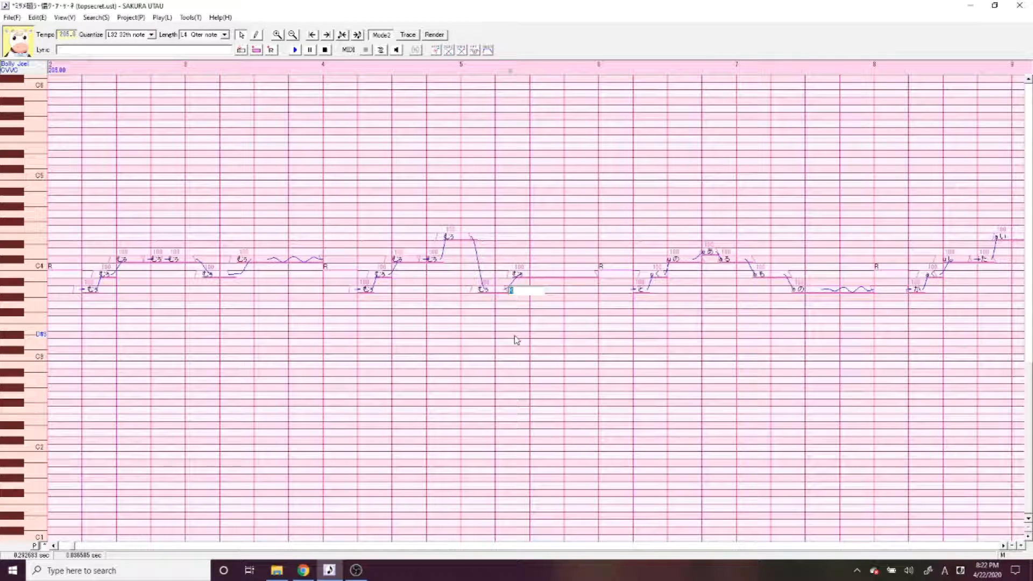
text(u n)
key(Return)
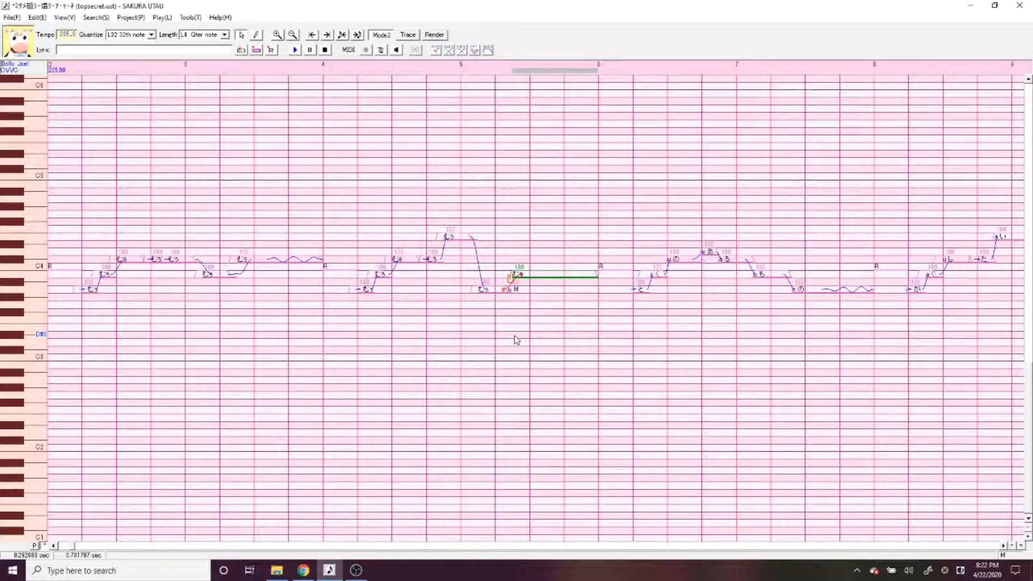
Re-enter that transition note's lyric and edit the short note before the repeated pitch ahead of bar marker 5.
double_click(515, 291)
key(Return)
click(424, 260)
double_click(424, 261)
key(Return)
Clear the timing values of the whole phrase, including its transition notes, and play it back.
drag(371, 313, 550, 309)
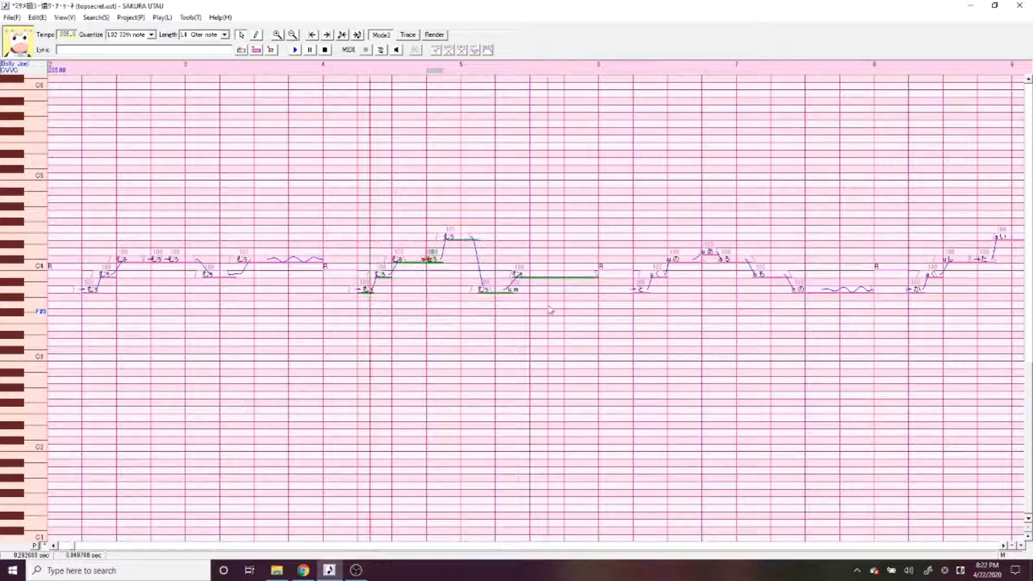
key(ctrl+e)
click(577, 255)
click(524, 226)
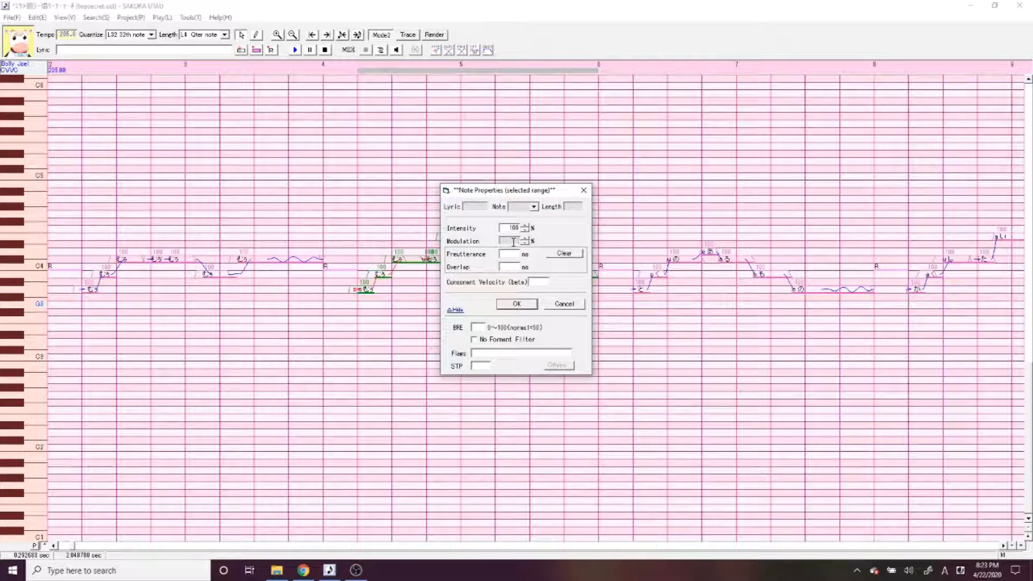
click(517, 303)
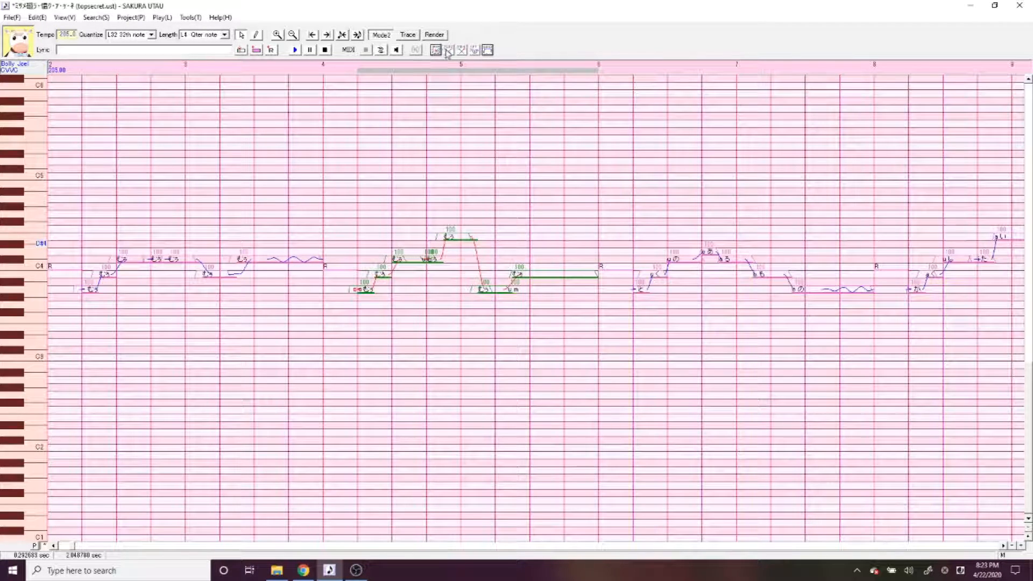
click(294, 50)
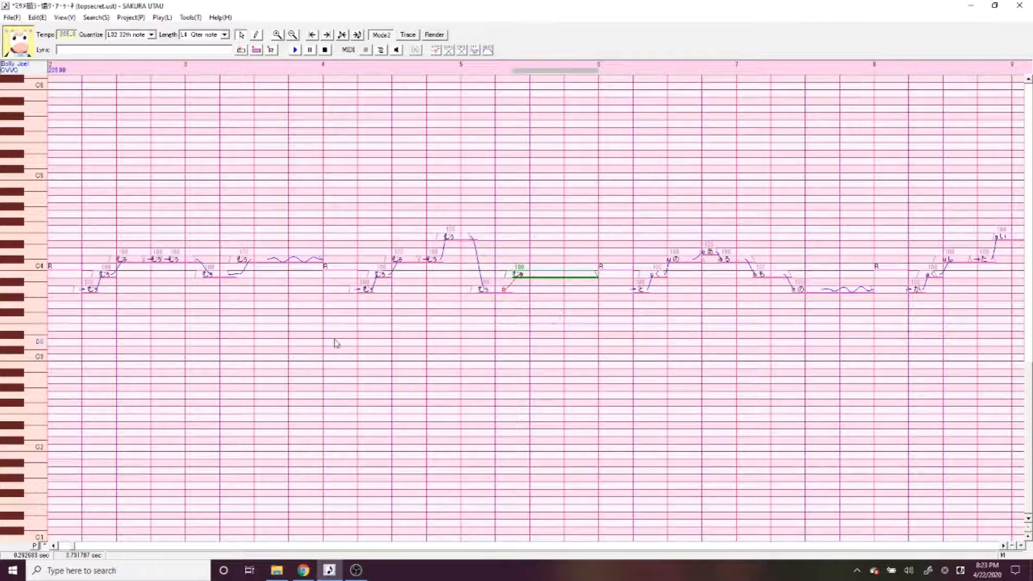
Select the phrase between bar markers 4 and 6 and look through the voice bank's prefix map.
shift+click(364, 313)
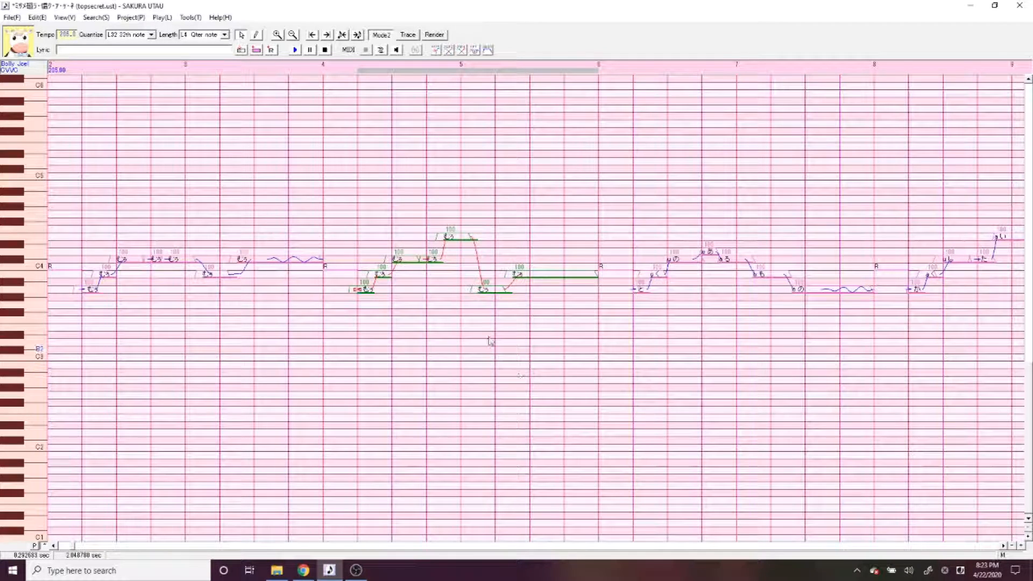
click(191, 17)
click(202, 43)
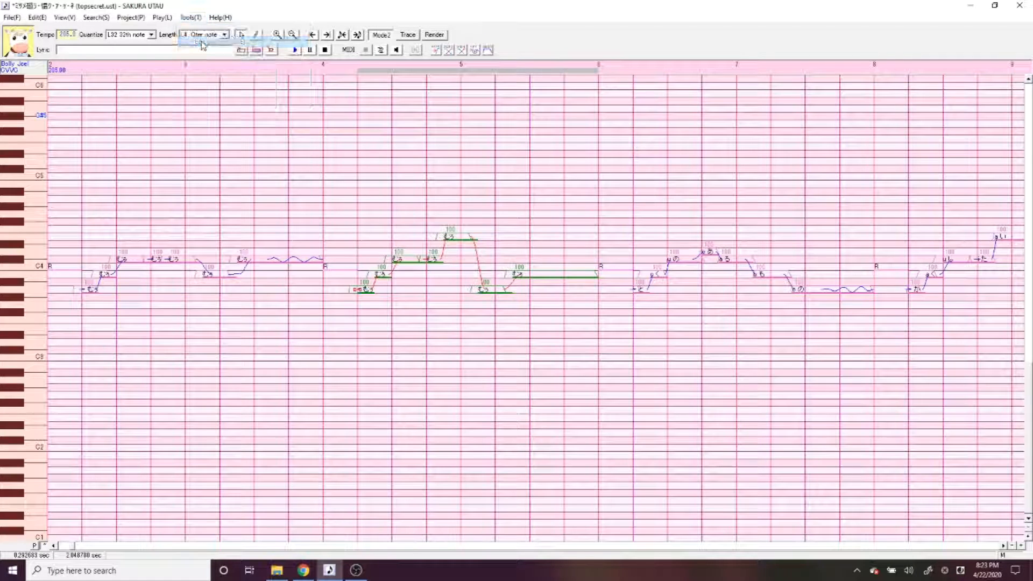
drag(516, 241, 516, 266)
click(541, 340)
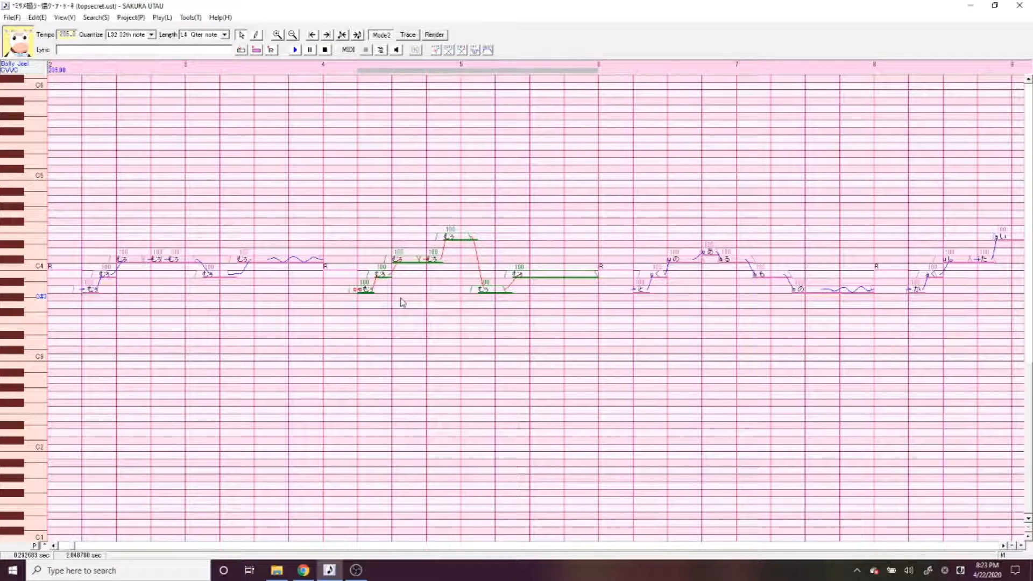
Add the suffix E4S to all notes of the selected phrase with SuffixBroker.
click(190, 17)
mouse_move(232, 72)
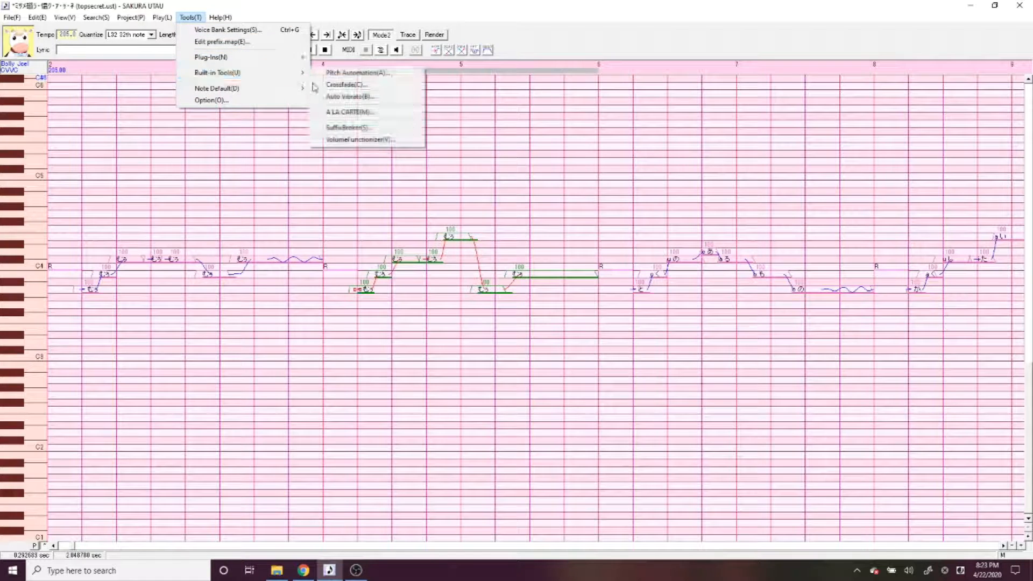
click(348, 127)
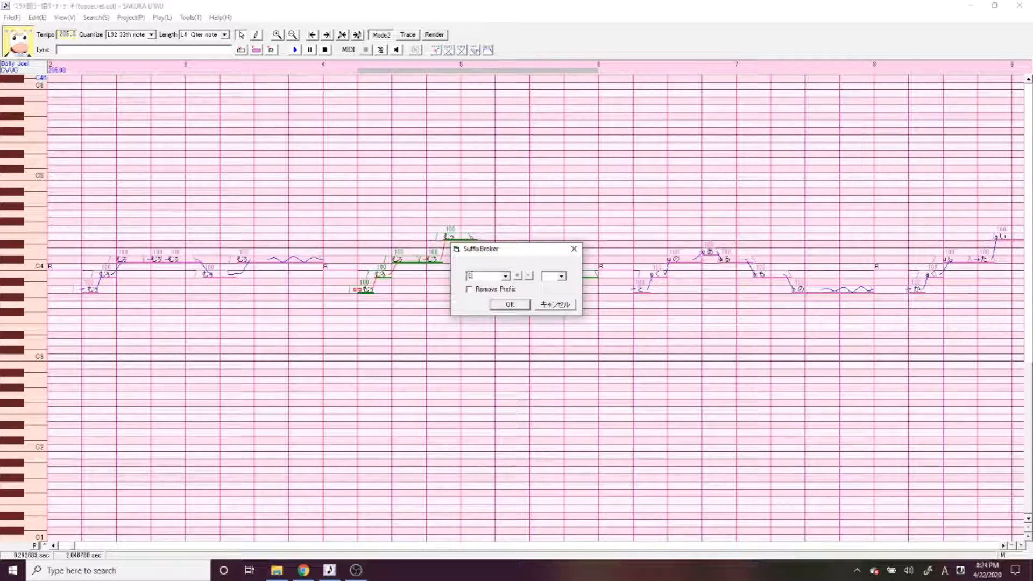
key(BackSpace)
key(BackSpace)
key(Return)
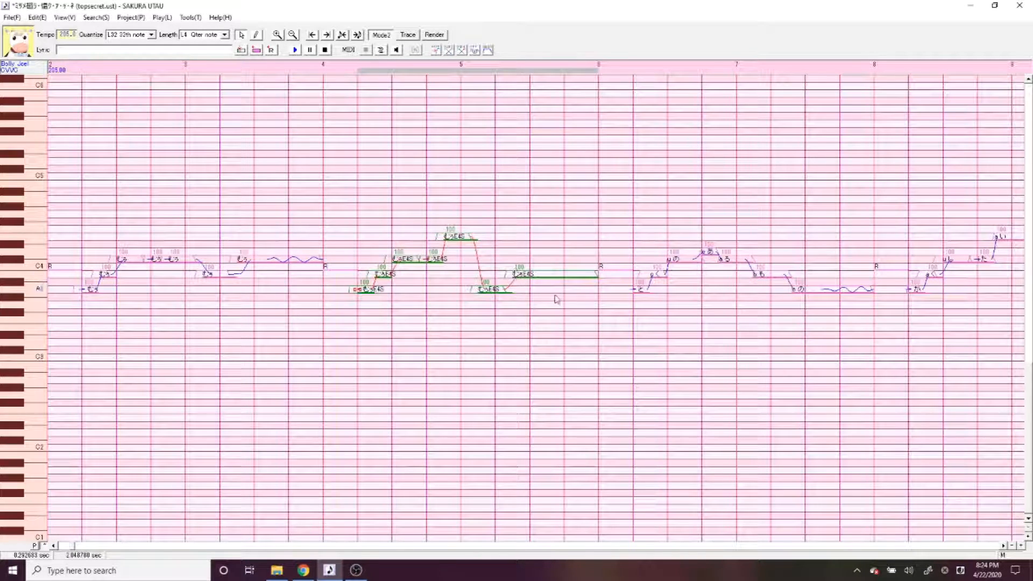
Clear the preutterance and overlap values of the suffixed notes and play the phrase back.
key(ctrl+e)
click(564, 253)
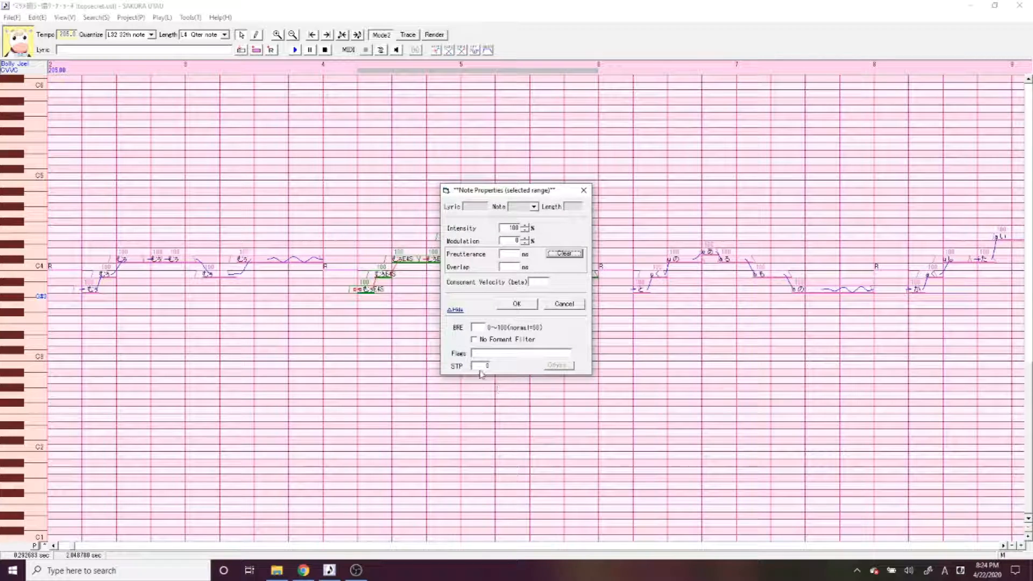
key(Return)
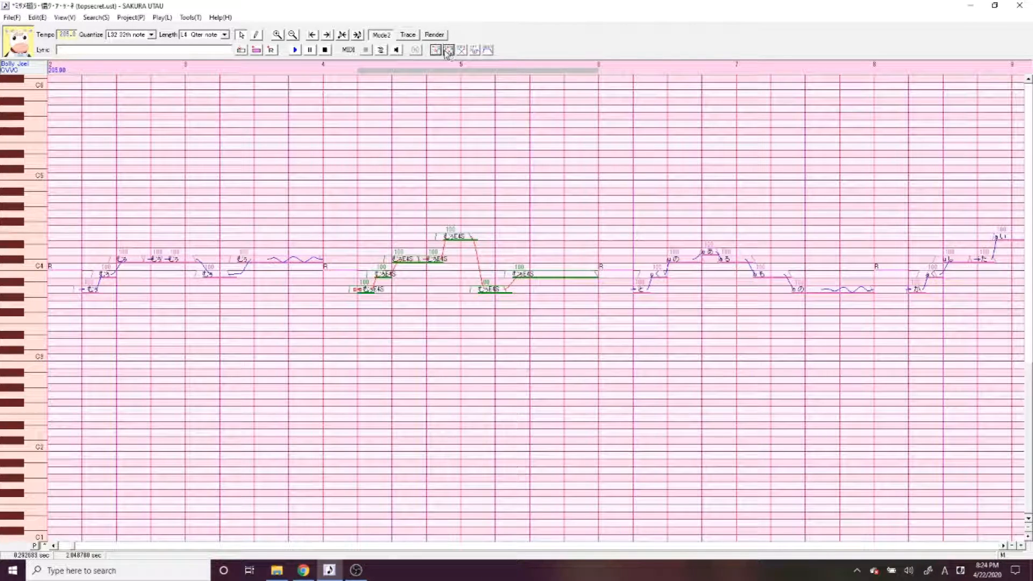
click(299, 50)
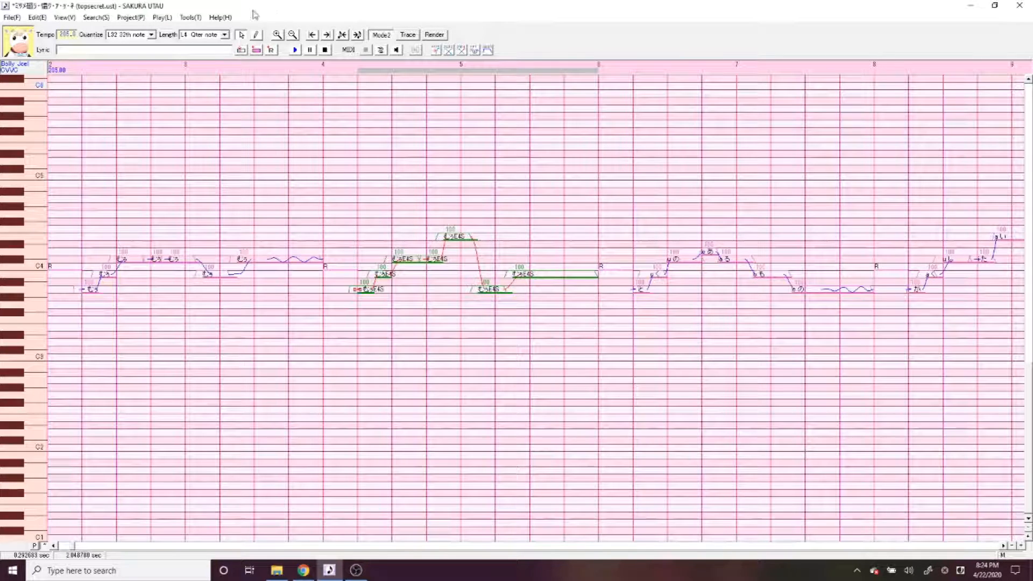
Replace the suffix on all notes of the selected phrase with B3S using SuffixBroker.
click(191, 18)
mouse_move(231, 72)
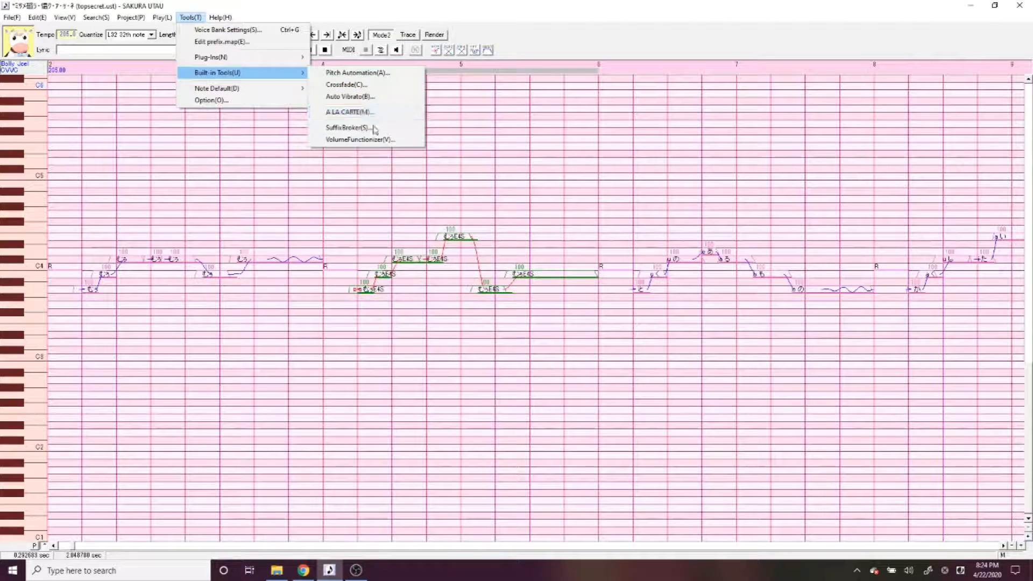
click(375, 131)
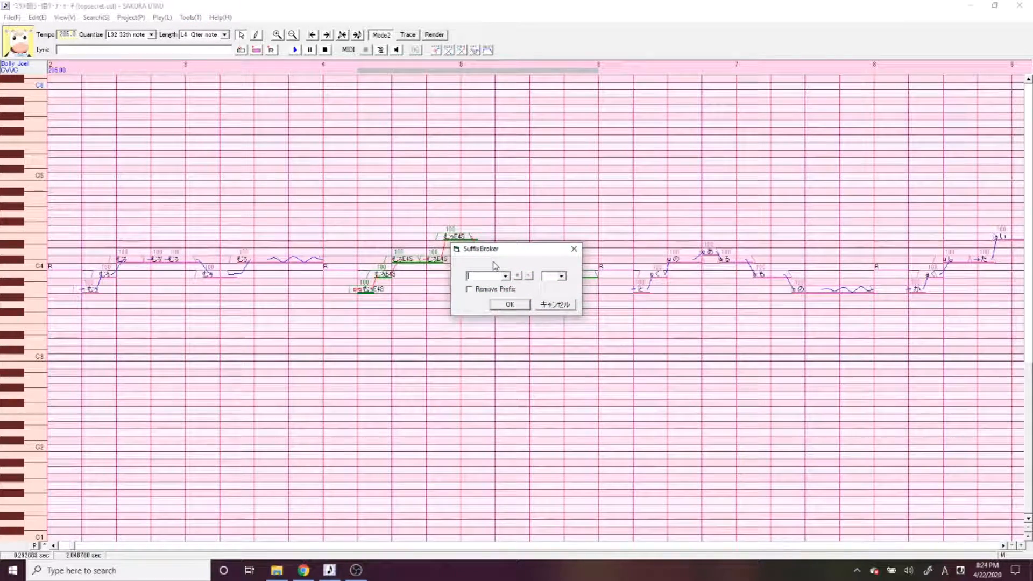
text(EE)
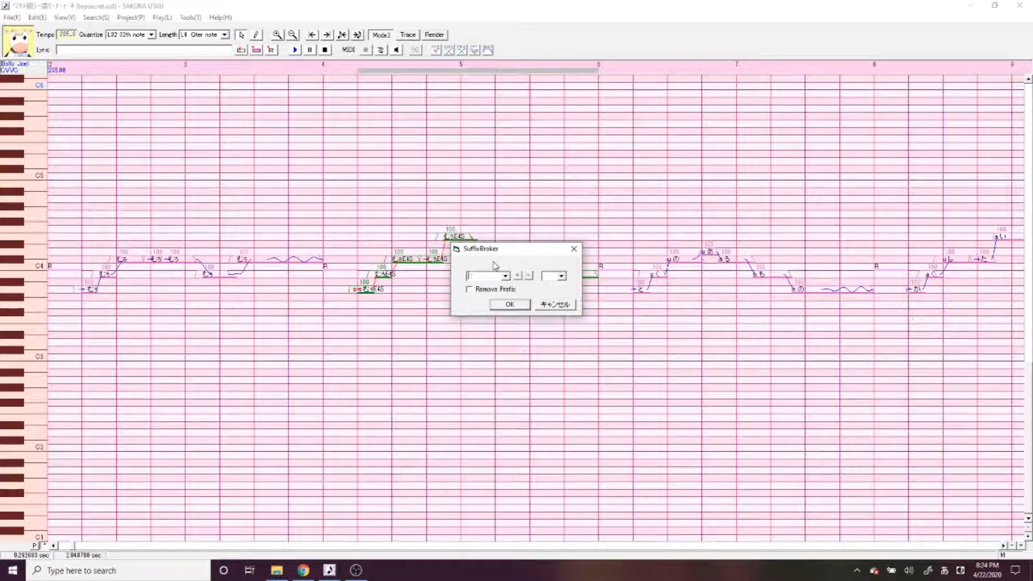
text(E3S)
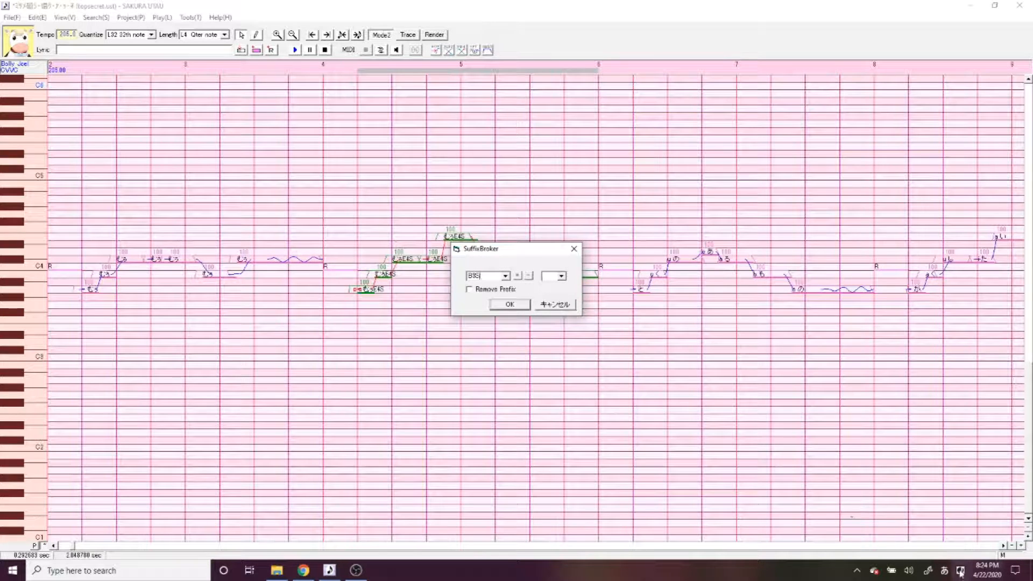
click(946, 570)
click(509, 305)
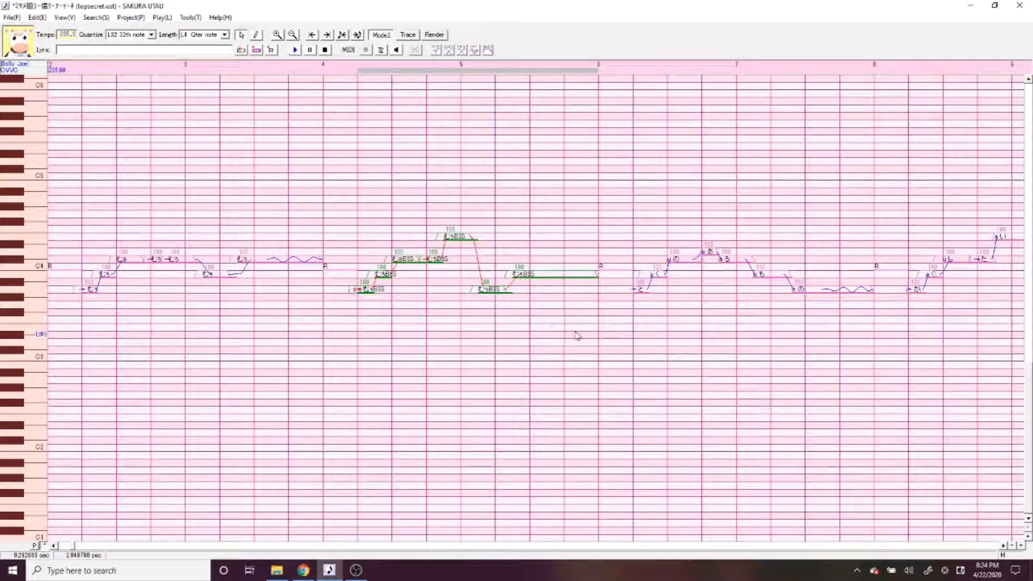
Clear the preutterance, overlap and STP values of the B3S notes and play the phrase back.
key(ctrl+e)
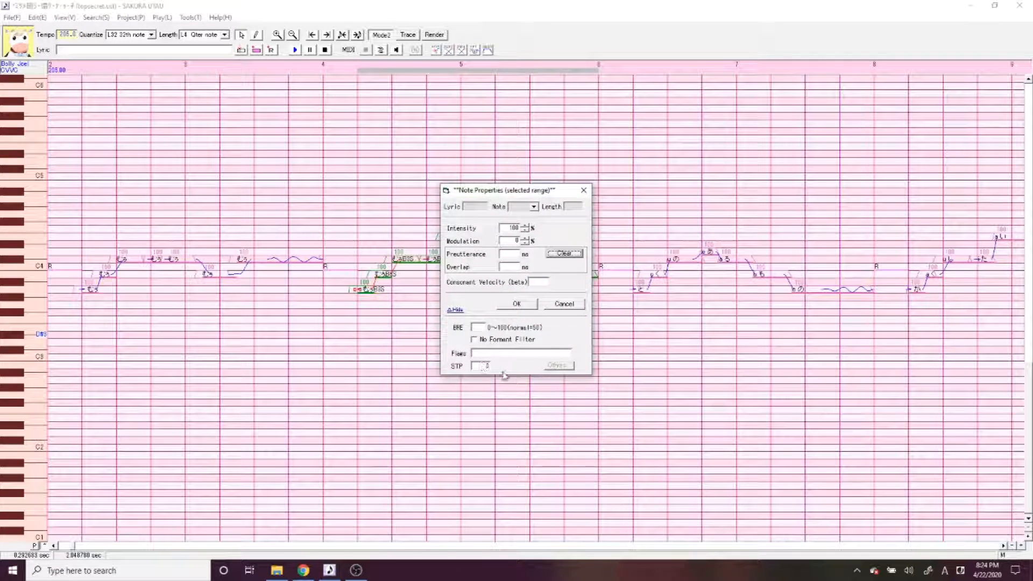
double_click(487, 366)
key(Return)
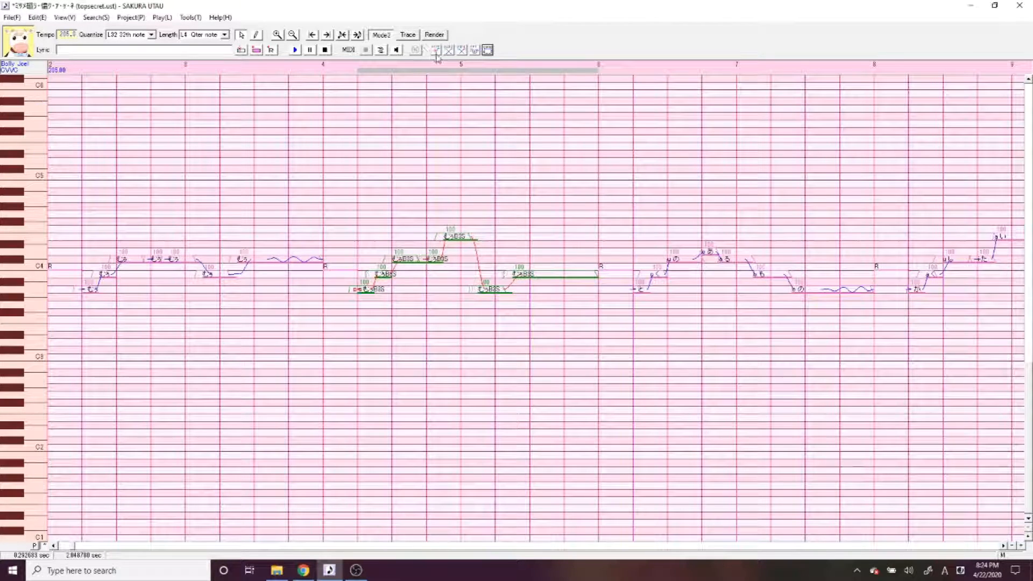
click(293, 50)
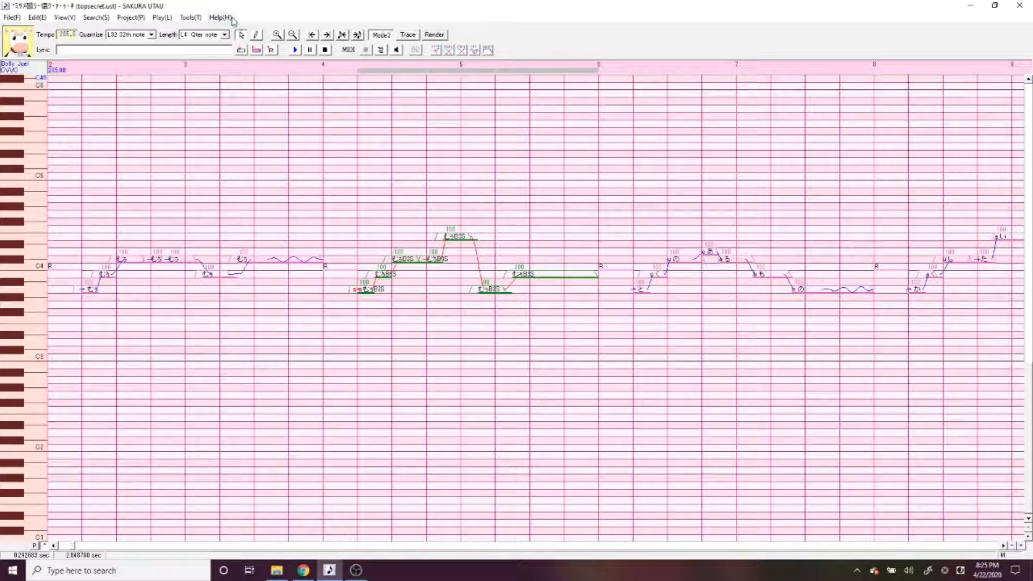
Change the suffix of the selected phrase's notes to B3K with SuffixBroker.
click(190, 19)
mouse_move(210, 72)
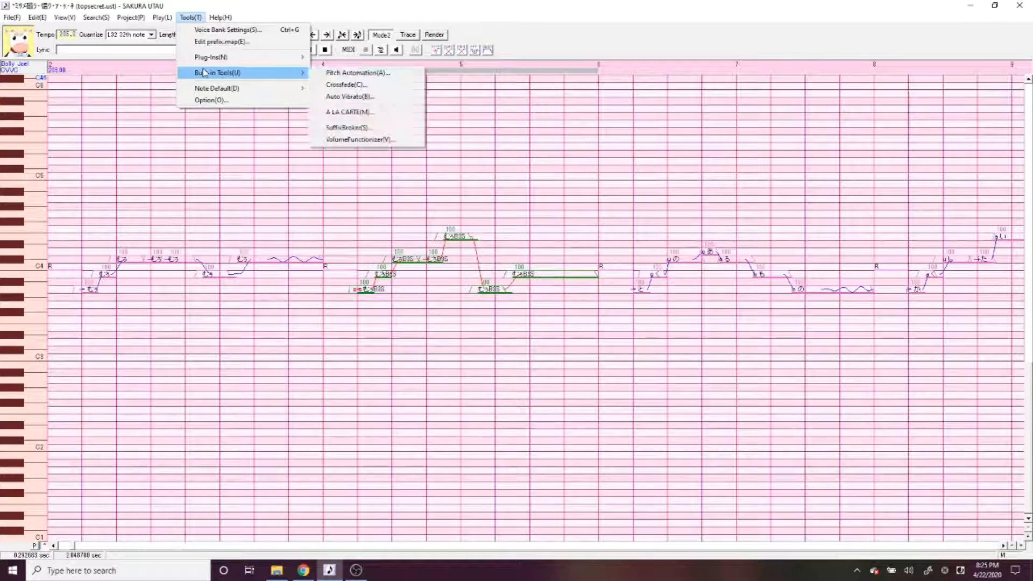
click(366, 128)
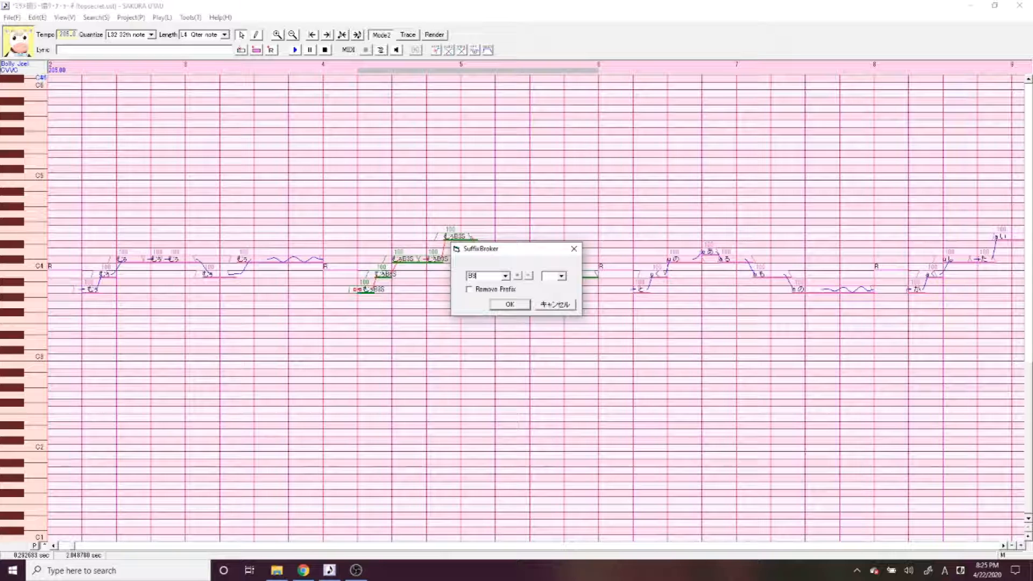
click(501, 304)
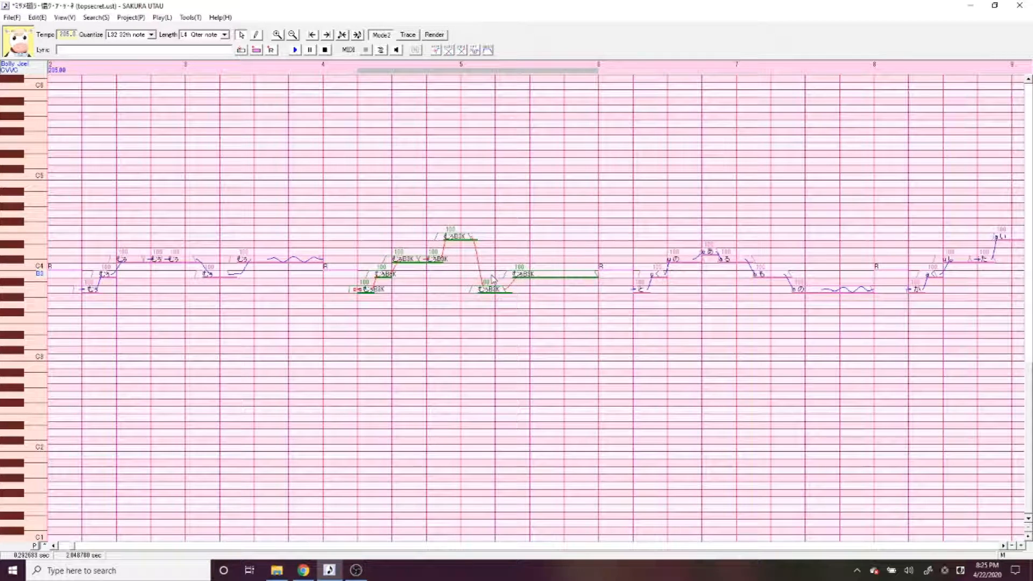
Clear the preutterance, overlap and STP values of the B3K notes and play the phrase back.
double_click(492, 279)
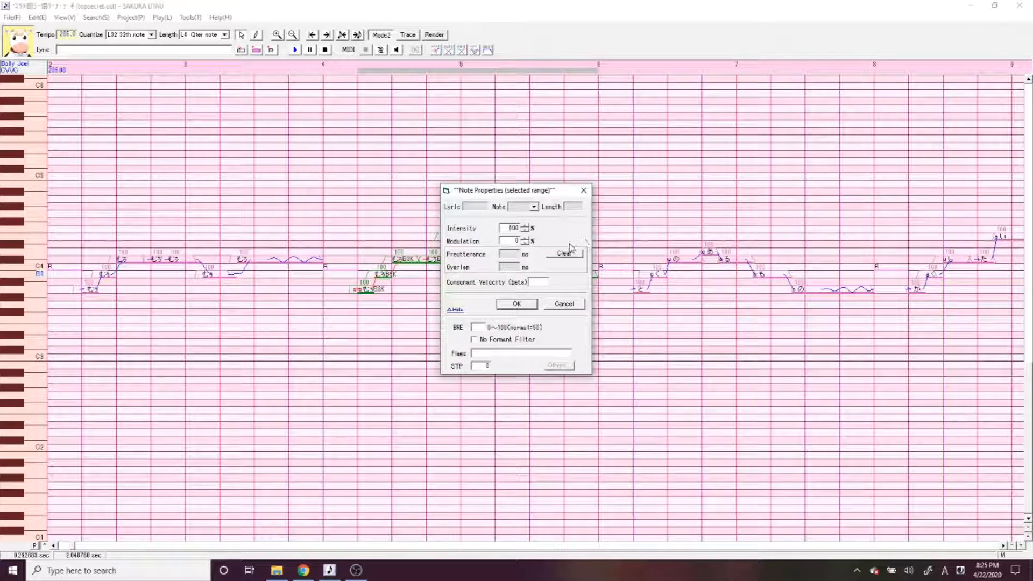
click(567, 253)
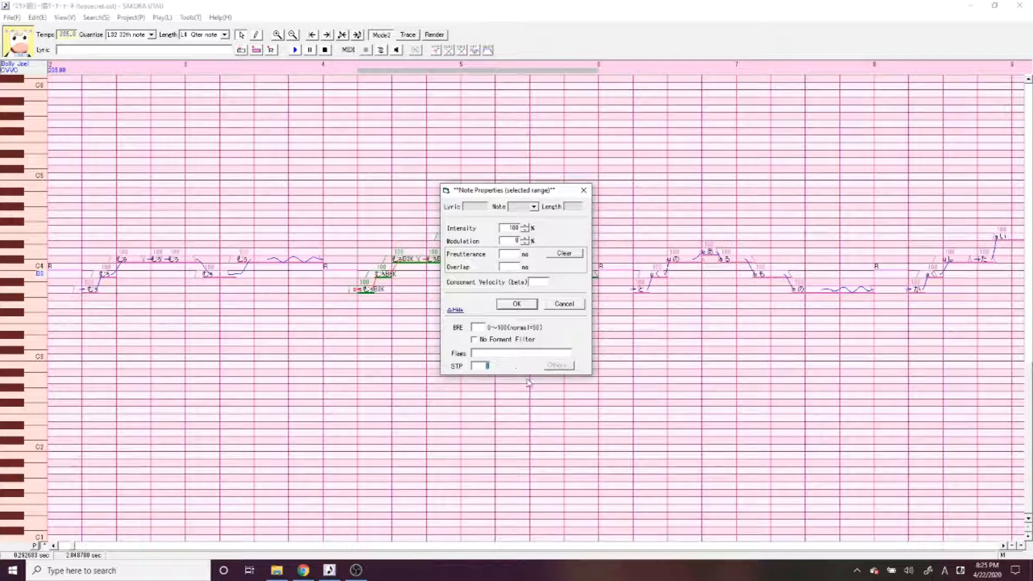
key(Return)
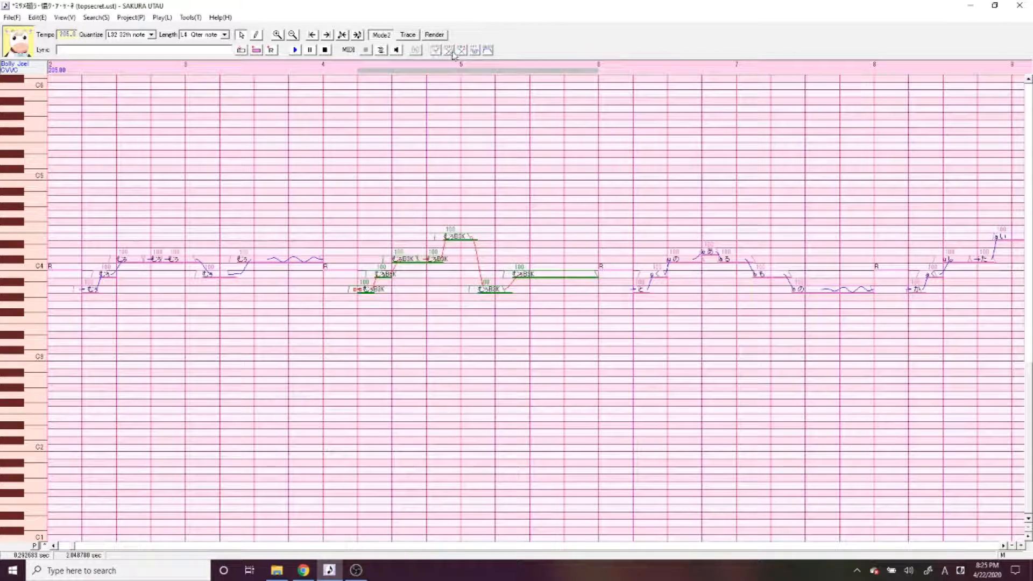
click(295, 50)
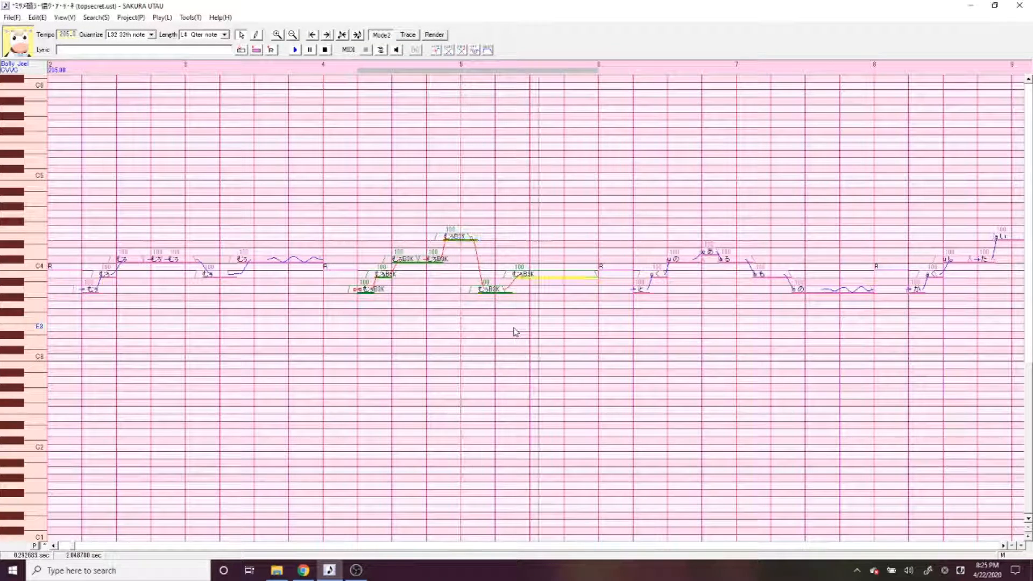
Switch the selected phrase's notes to the suffix E4K with SuffixBroker.
click(191, 17)
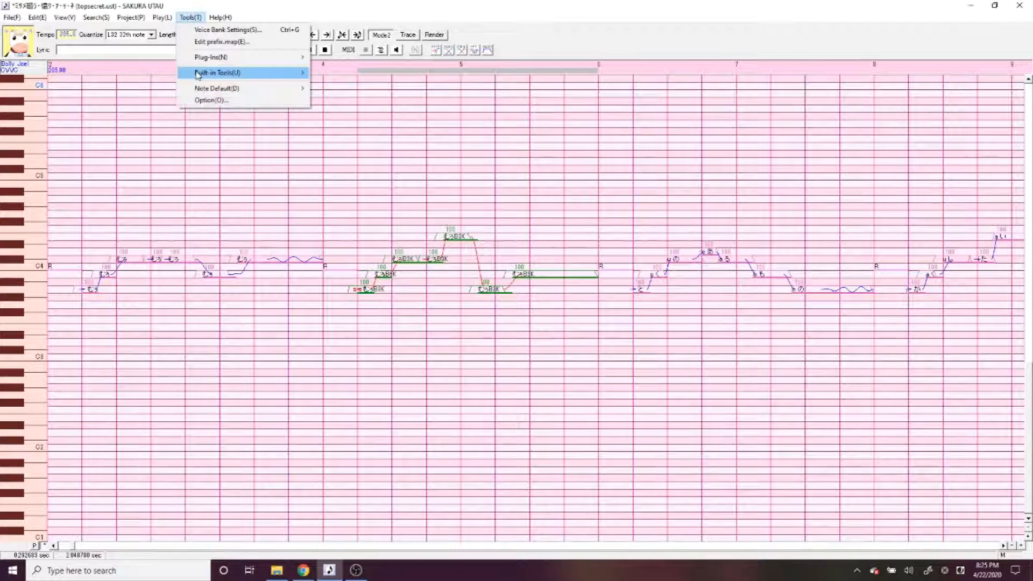
mouse_move(237, 73)
click(347, 127)
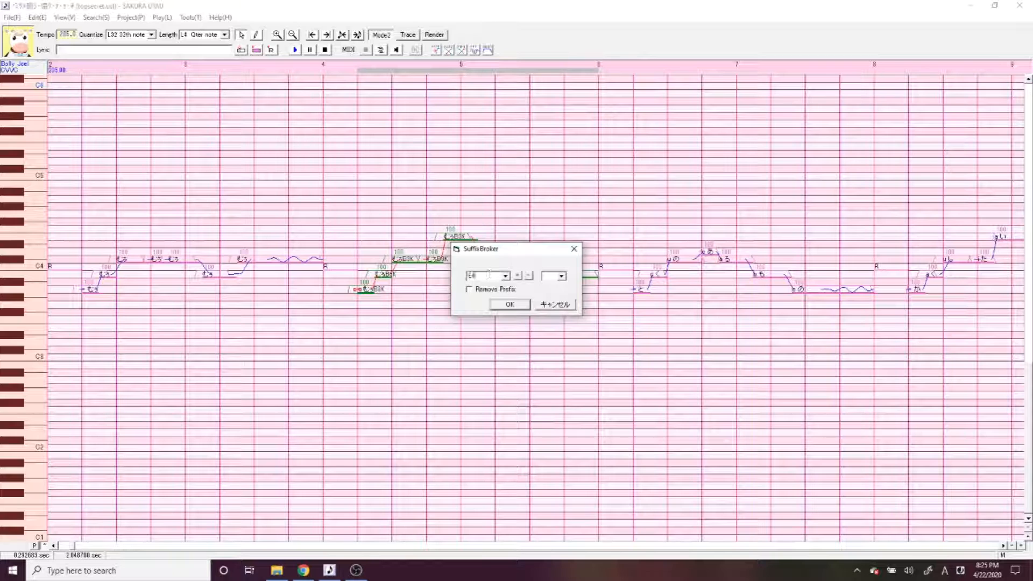
key(Return)
Clear the preutterance, overlap and STP values of the E4K notes and play the phrase back.
double_click(489, 280)
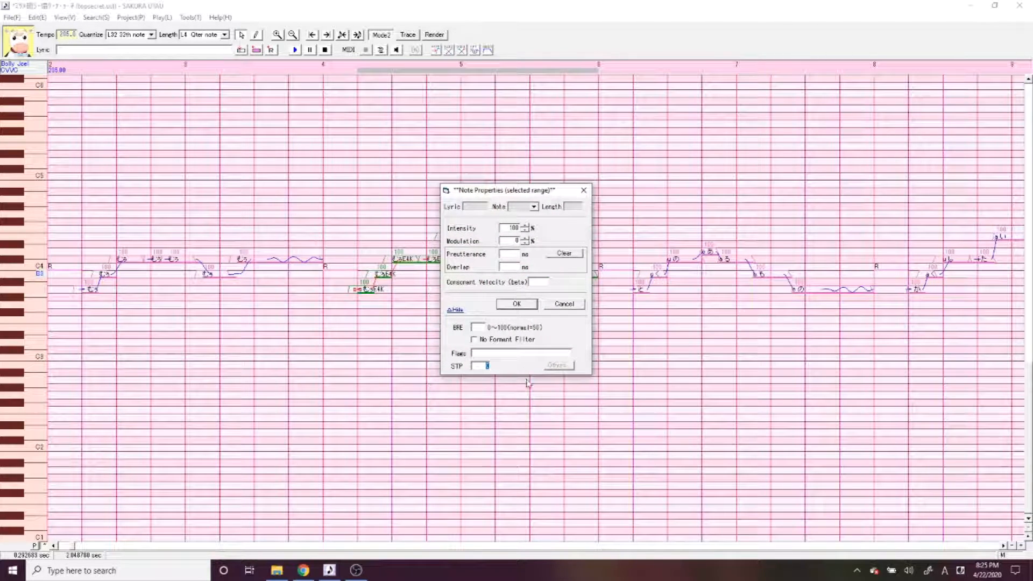
key(Return)
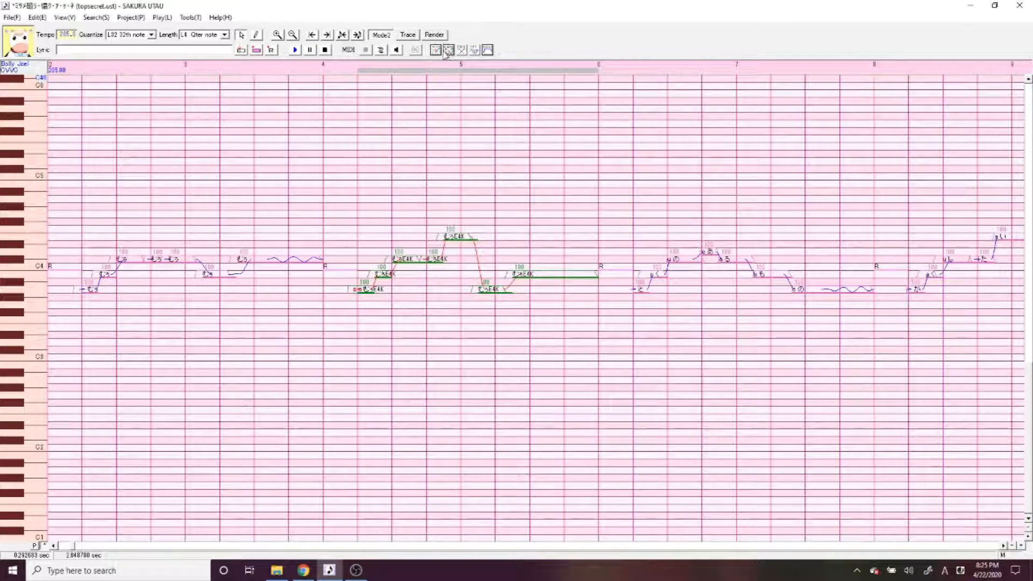
click(294, 51)
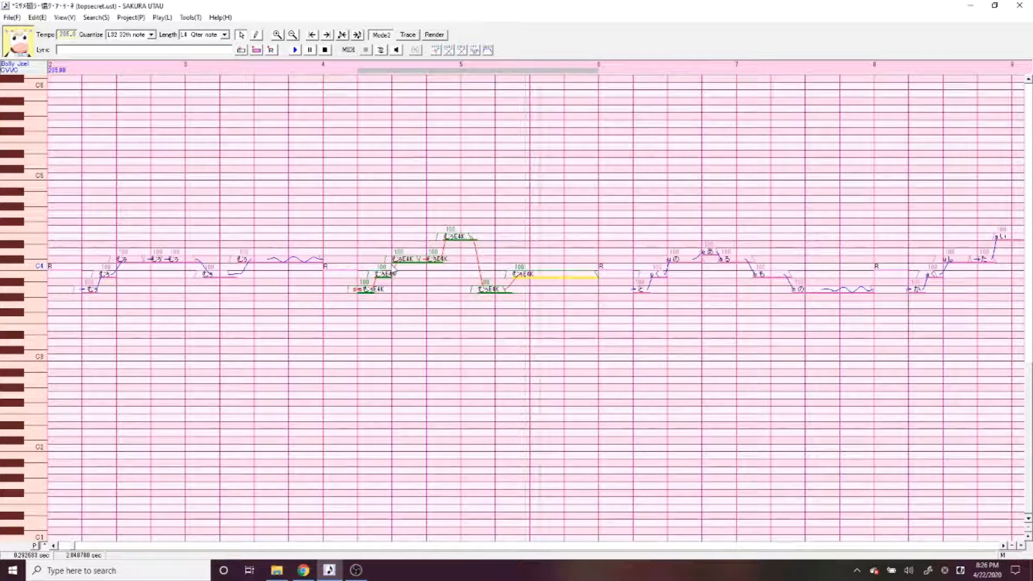
Raise the whole E4K phrase by about ten semitones, play it back, and return it to its original pitch.
drag(366, 294, 371, 216)
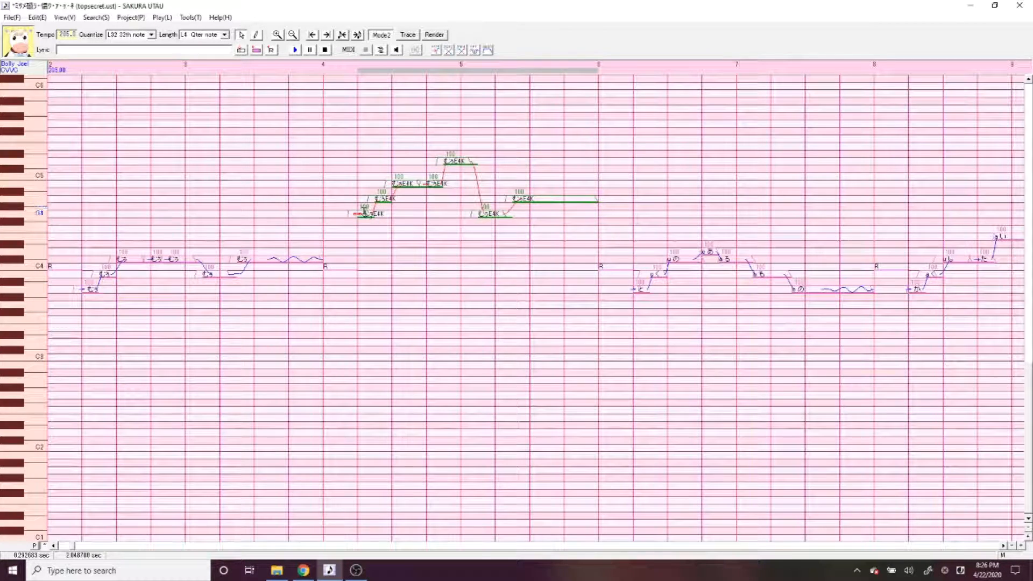
click(295, 50)
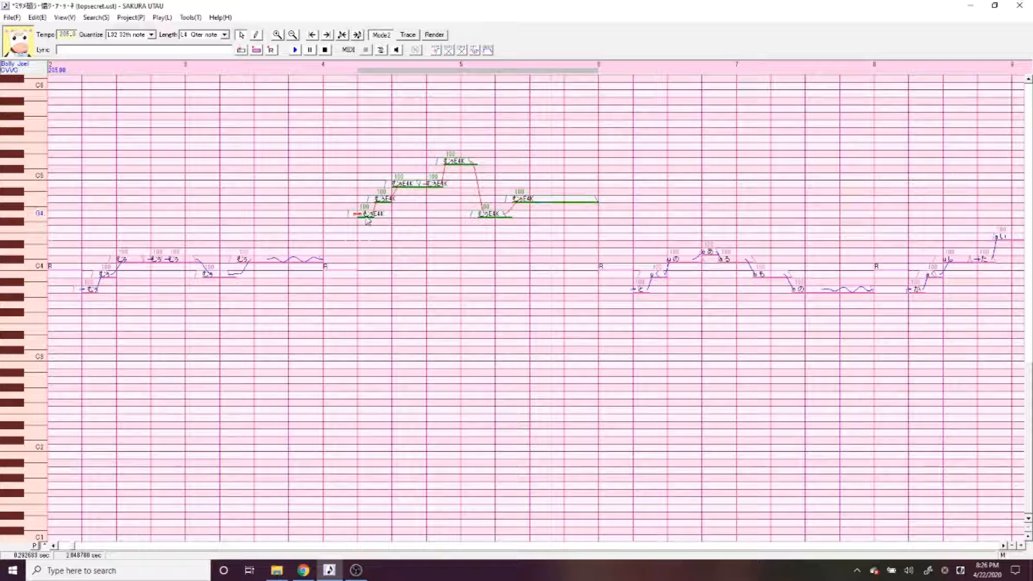
drag(369, 222, 380, 276)
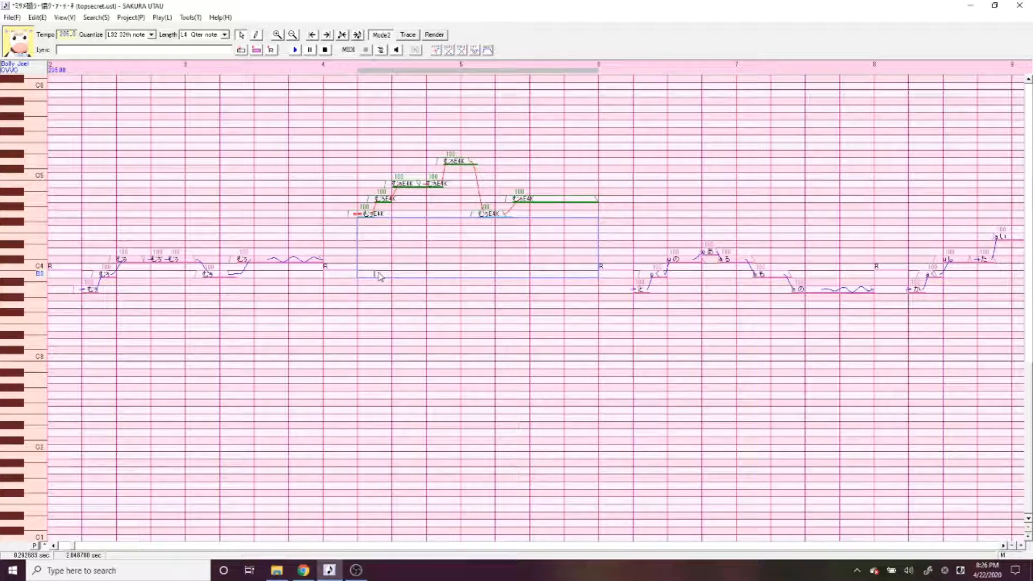
drag(466, 289, 468, 290)
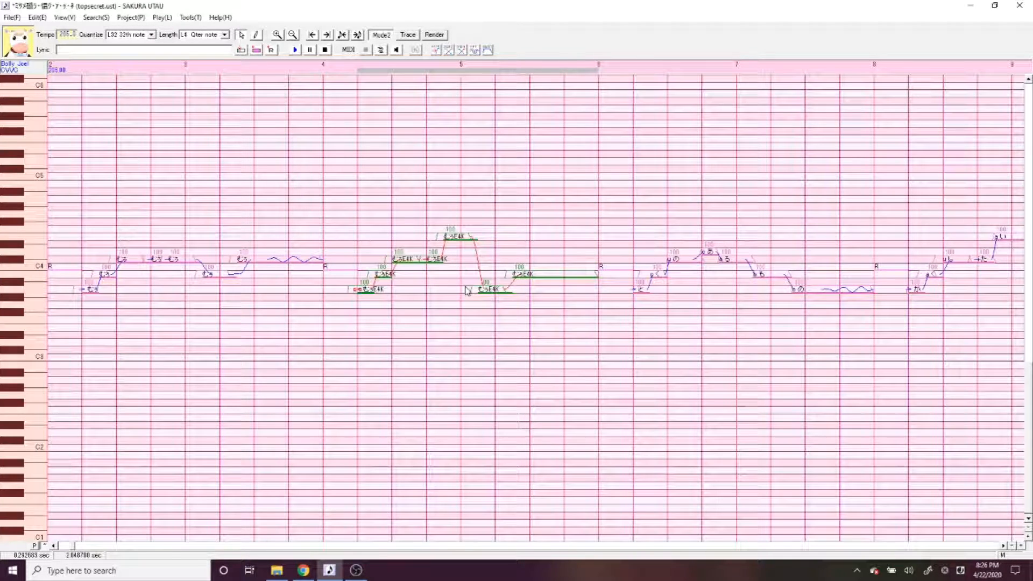
Set the suffix of all notes in the selected phrase to W with SuffixBroker.
click(190, 17)
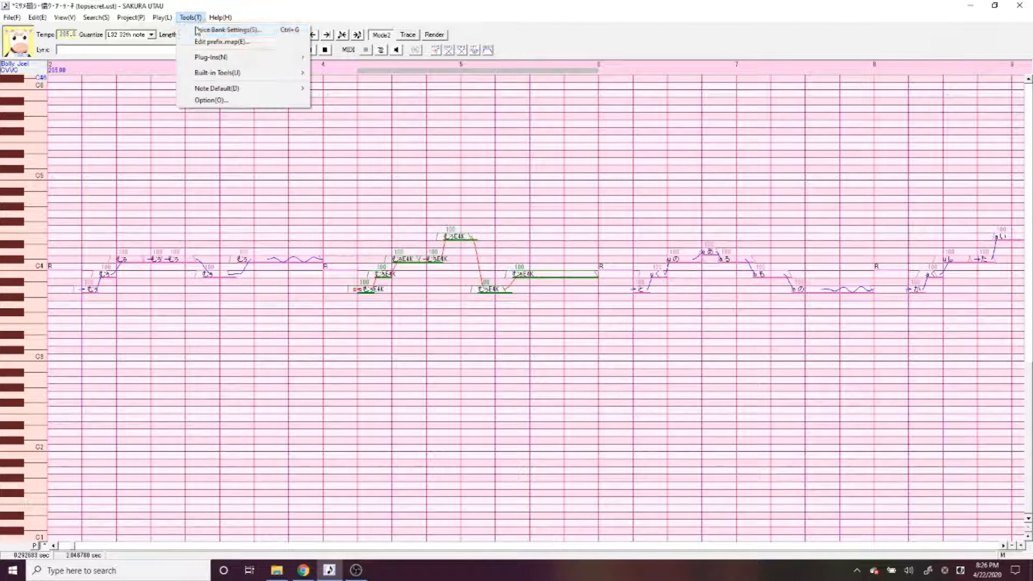
mouse_move(233, 75)
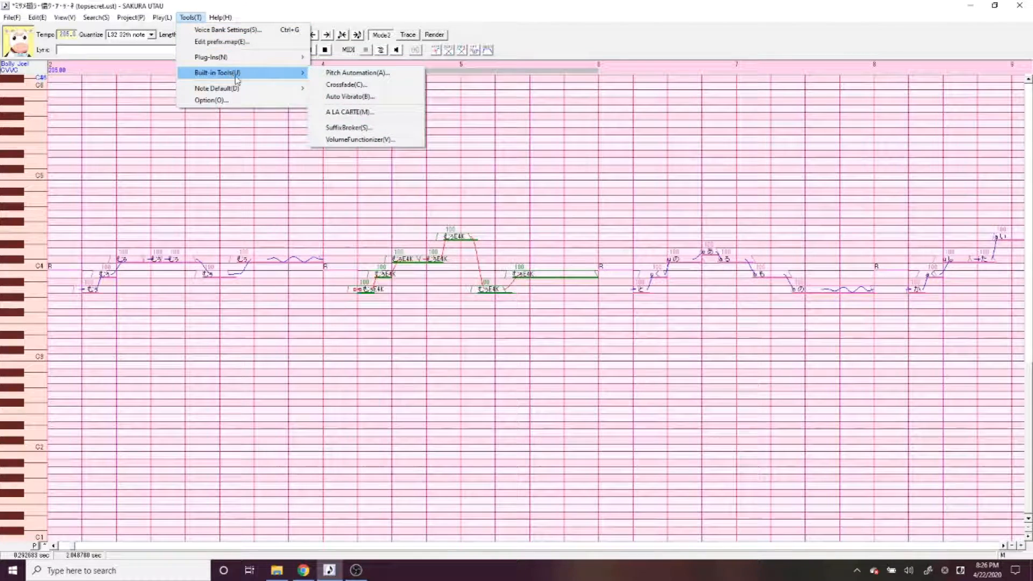
click(350, 127)
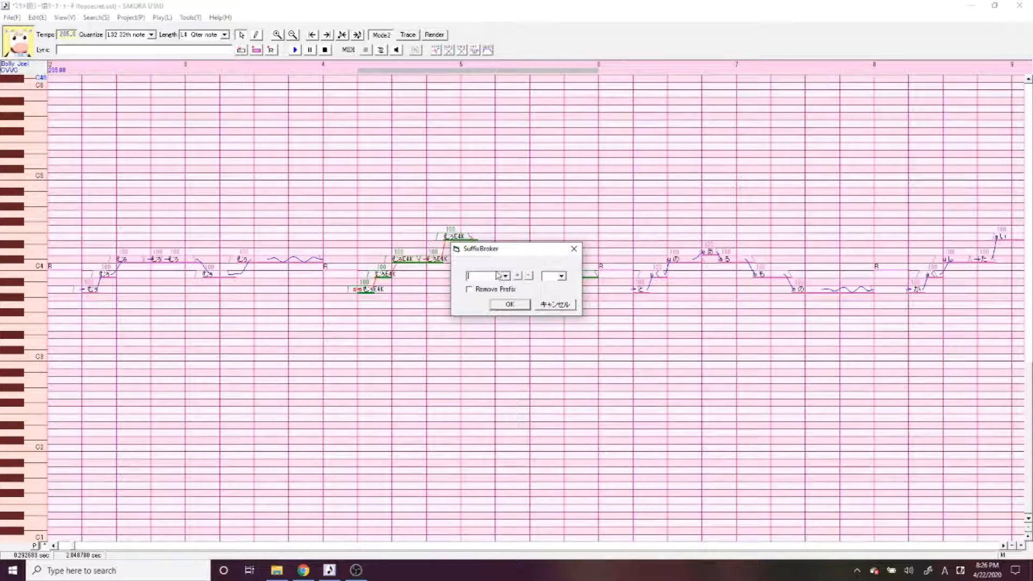
text(B3)
key(Return)
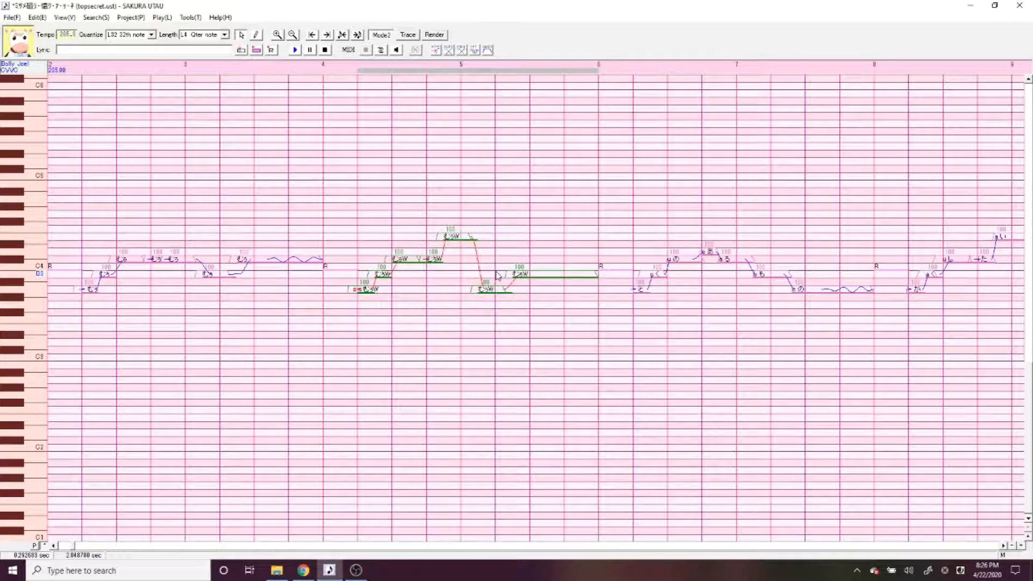
Clear the preutterance, overlap and STP values of the W notes, readjust their envelopes, and play the phrase back.
key(ctrl+e)
click(551, 255)
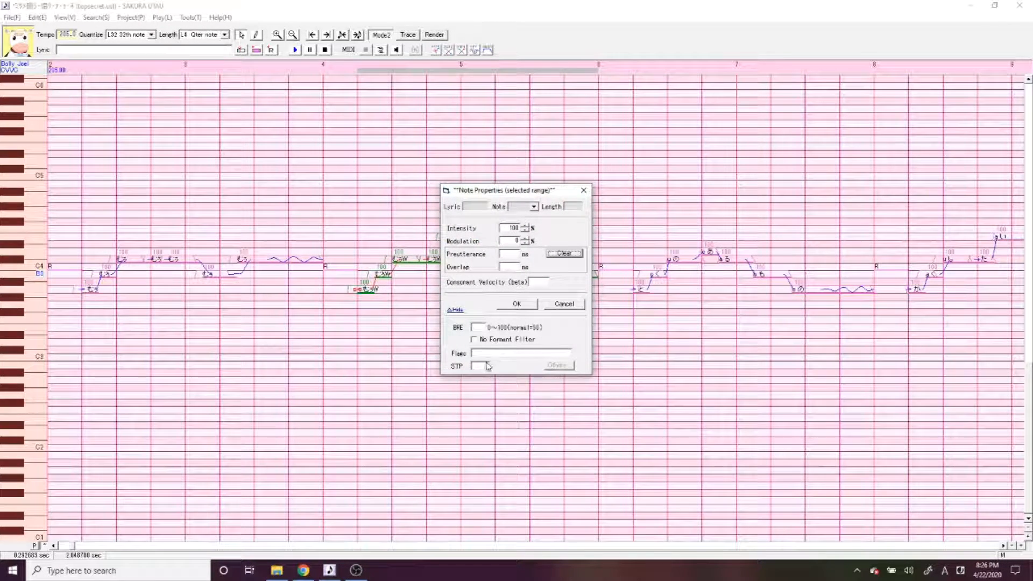
drag(482, 365, 557, 356)
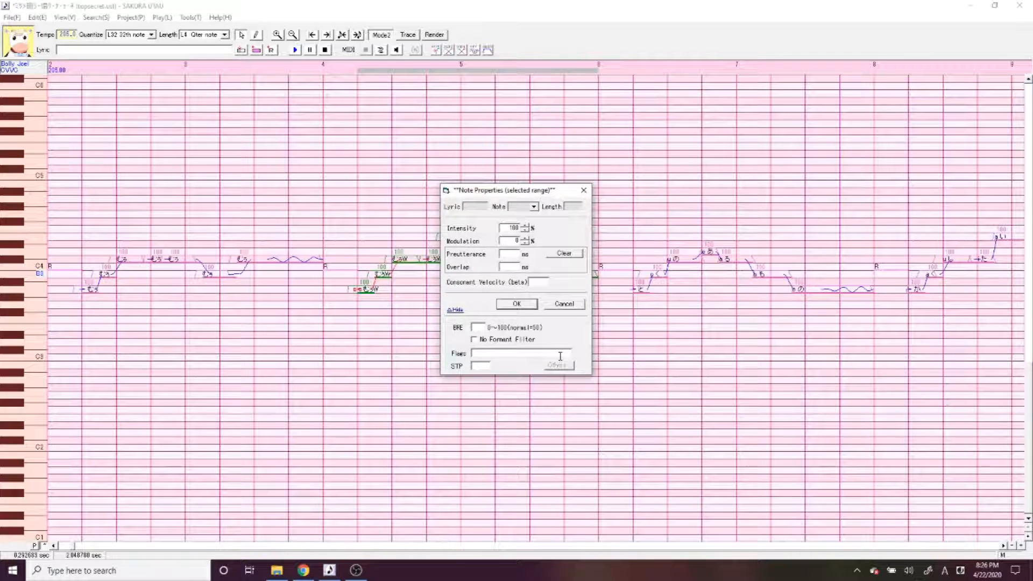
key(Return)
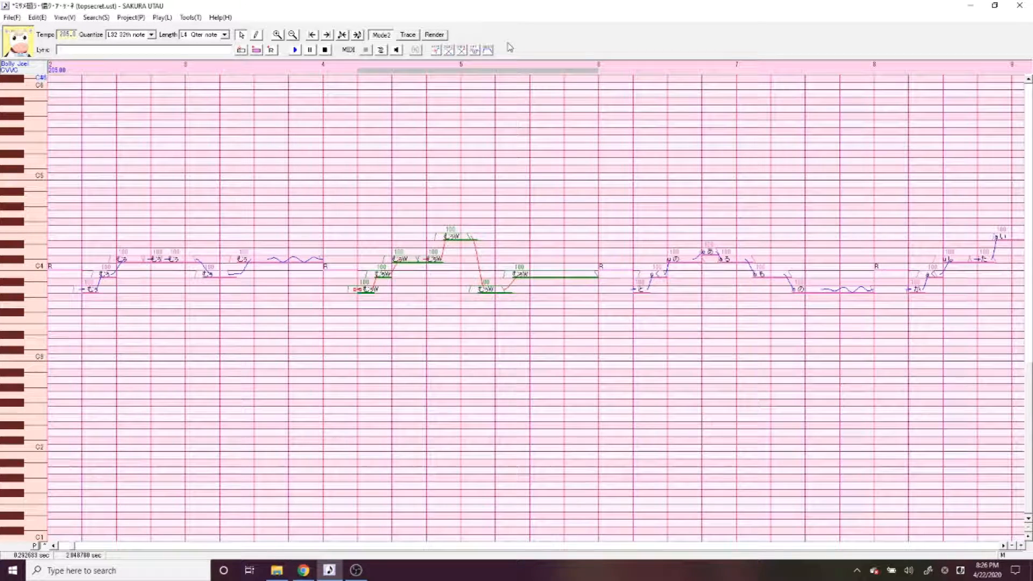
click(488, 51)
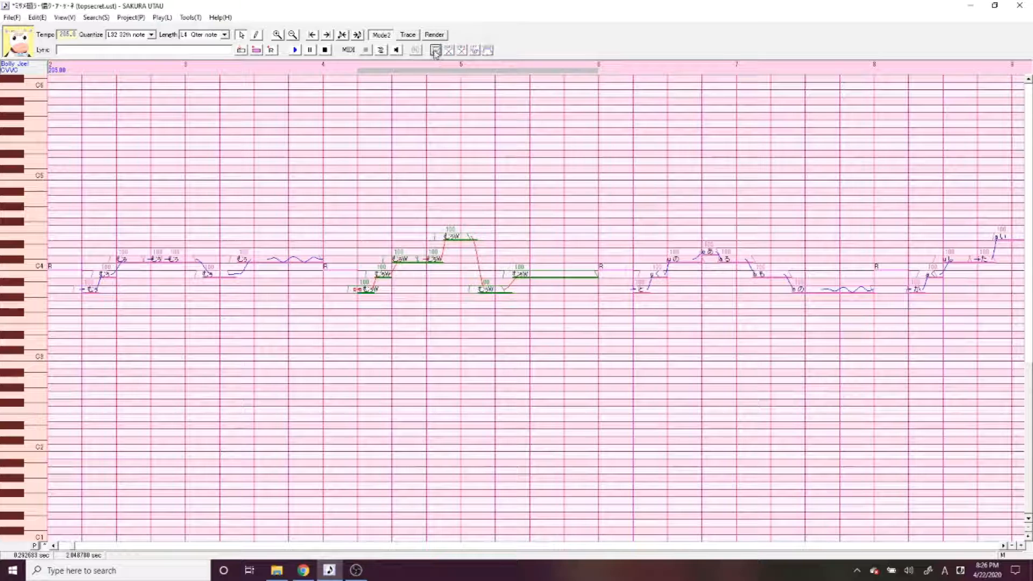
click(301, 49)
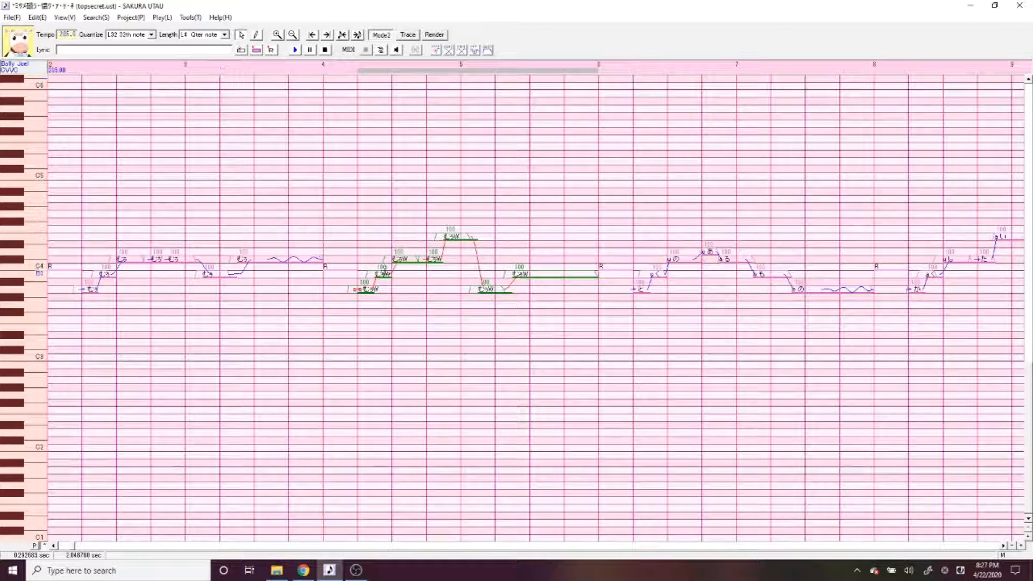
Set the suffix of the selected phrase's notes to GR with SuffixBroker and lower the whole phrase by about nine semitones.
click(191, 18)
mouse_move(214, 72)
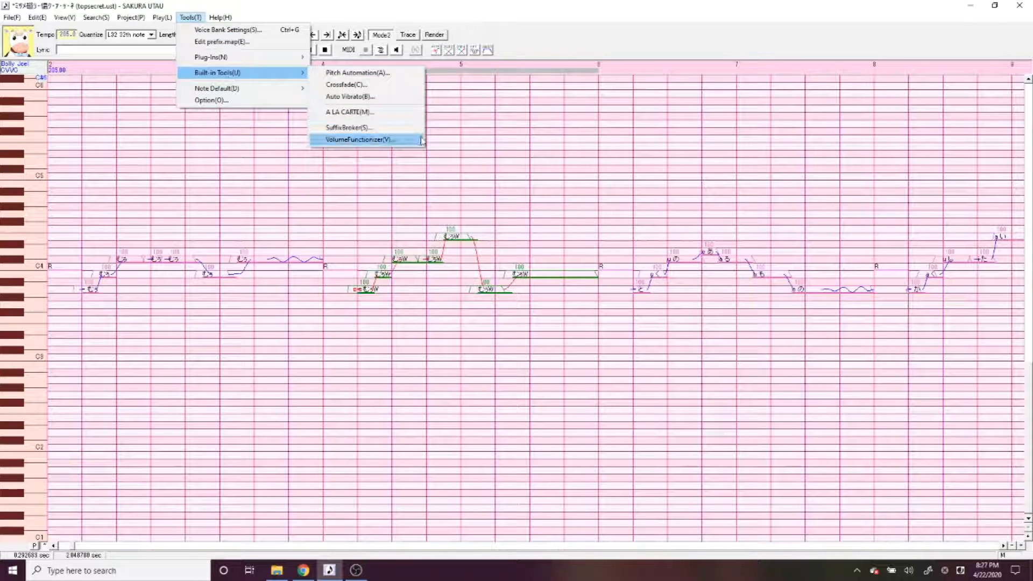
click(409, 127)
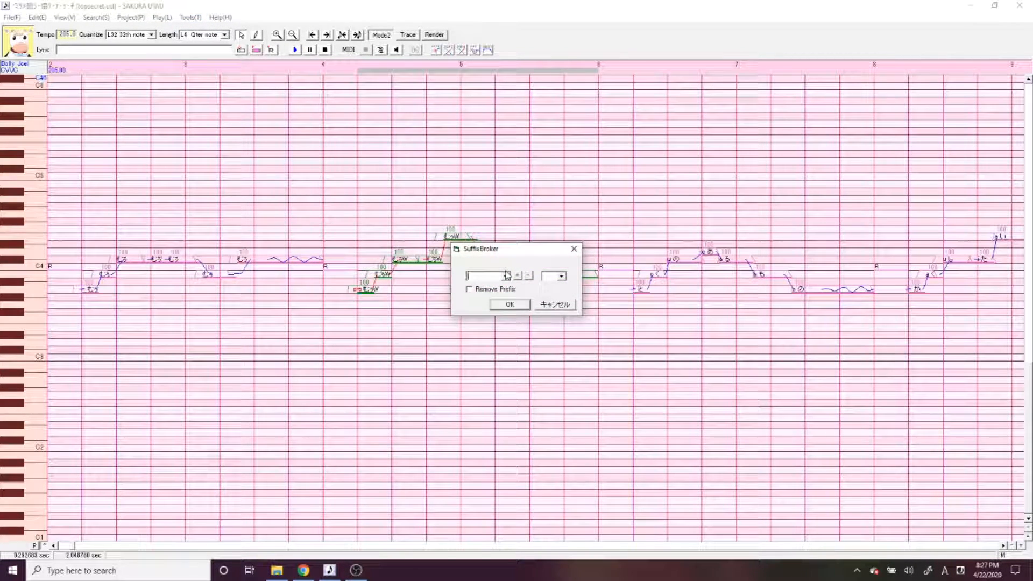
text(GR)
key(Return)
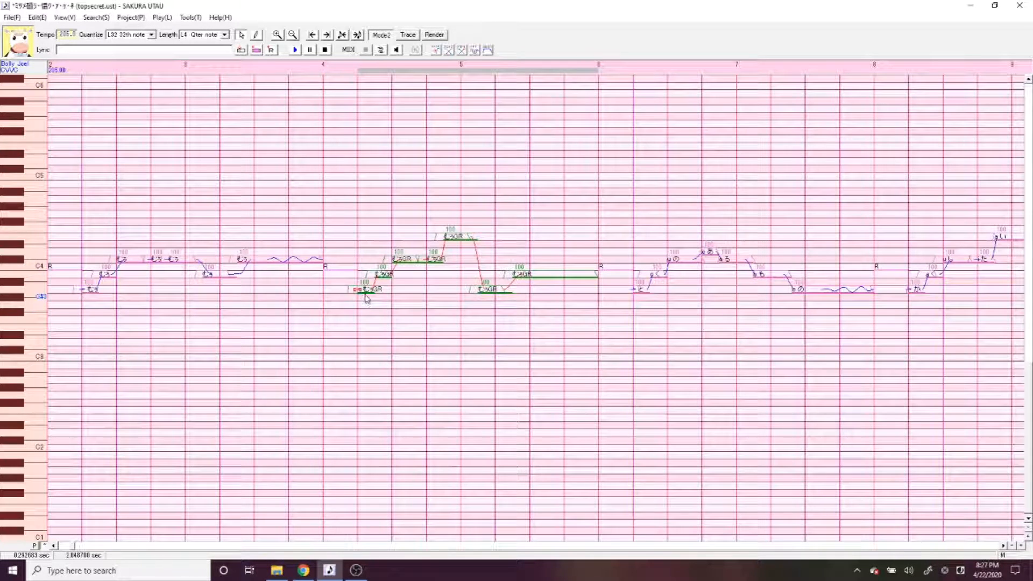
drag(369, 294, 376, 360)
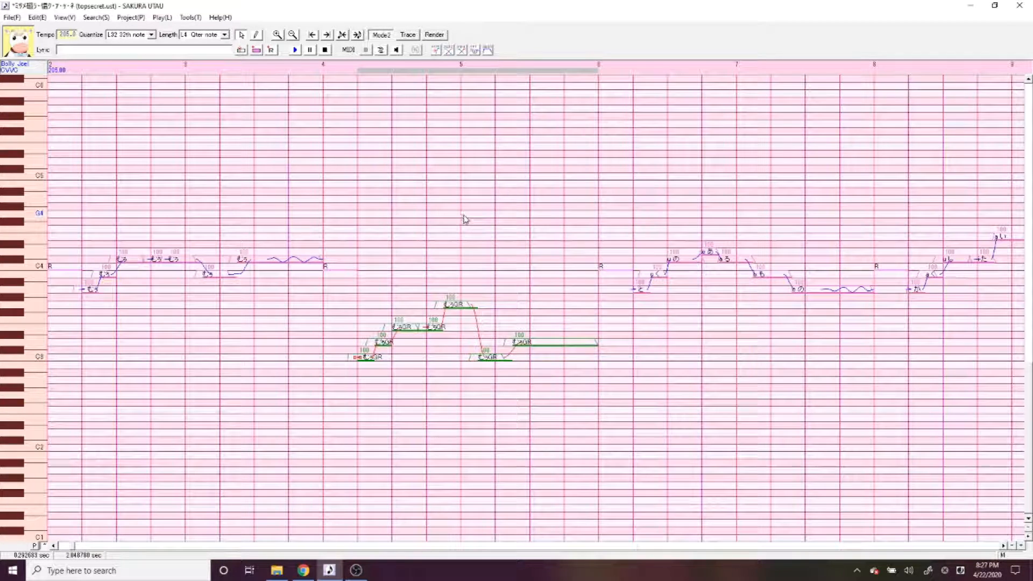
Clear the preutterance, overlap and STP values of the lowered GR notes and play the phrase back.
key(ctrl+e)
click(555, 258)
click(506, 365)
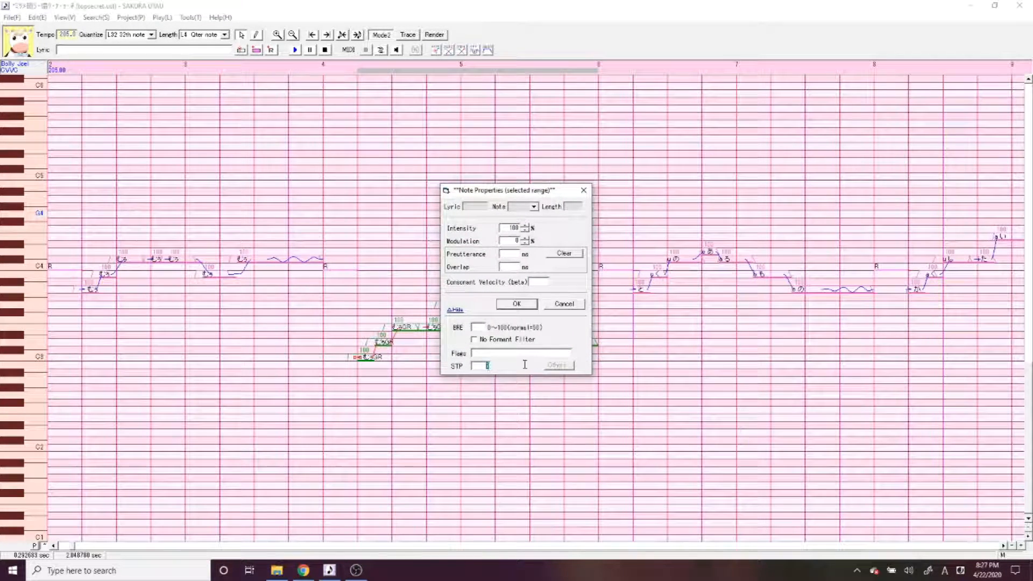
key(Return)
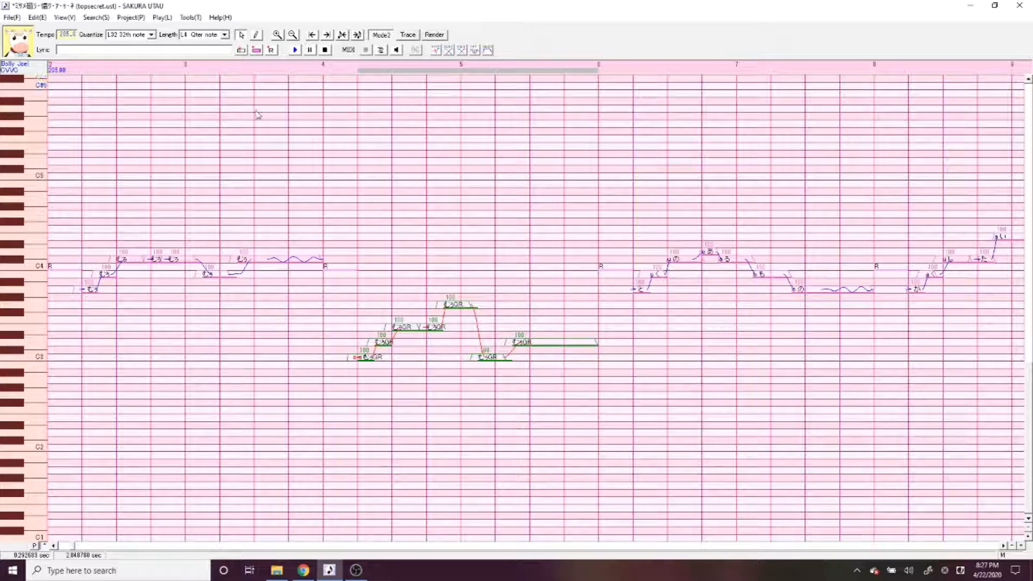
click(297, 50)
Return the whole GR phrase to its original pitch.
shift+click(369, 366)
drag(370, 366, 383, 291)
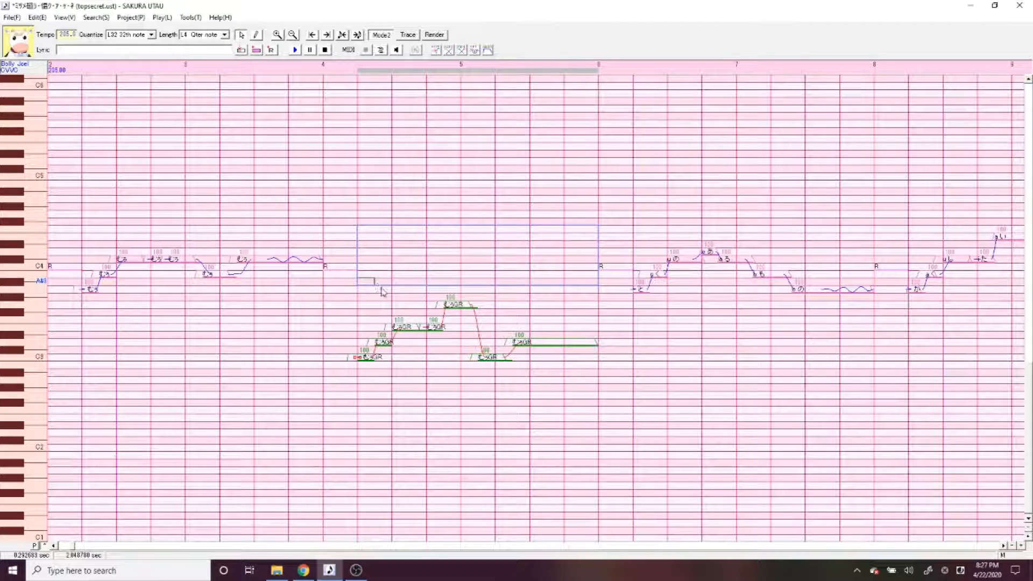
drag(436, 346, 435, 343)
key(ctrl+z)
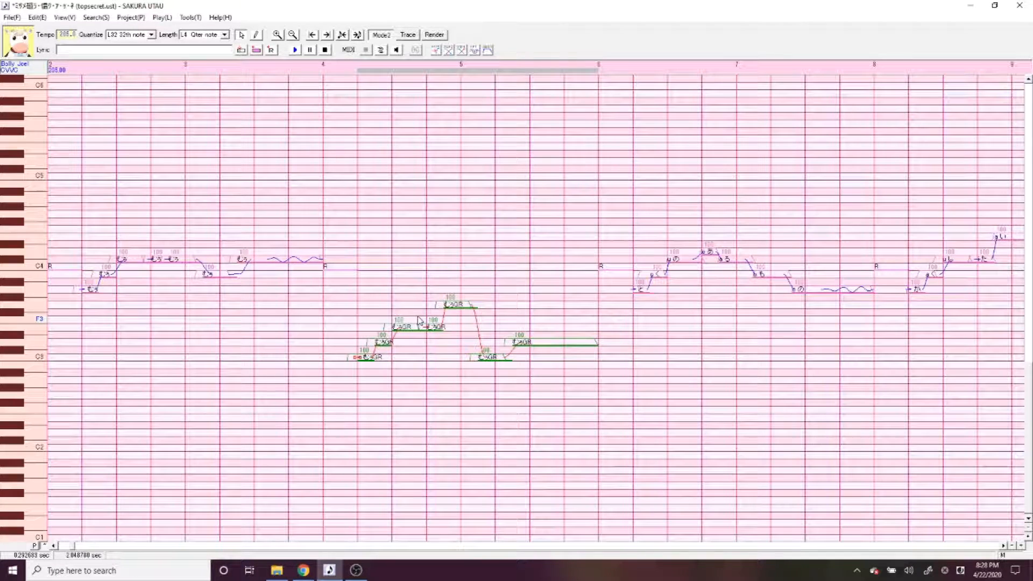
key(ctrl+y)
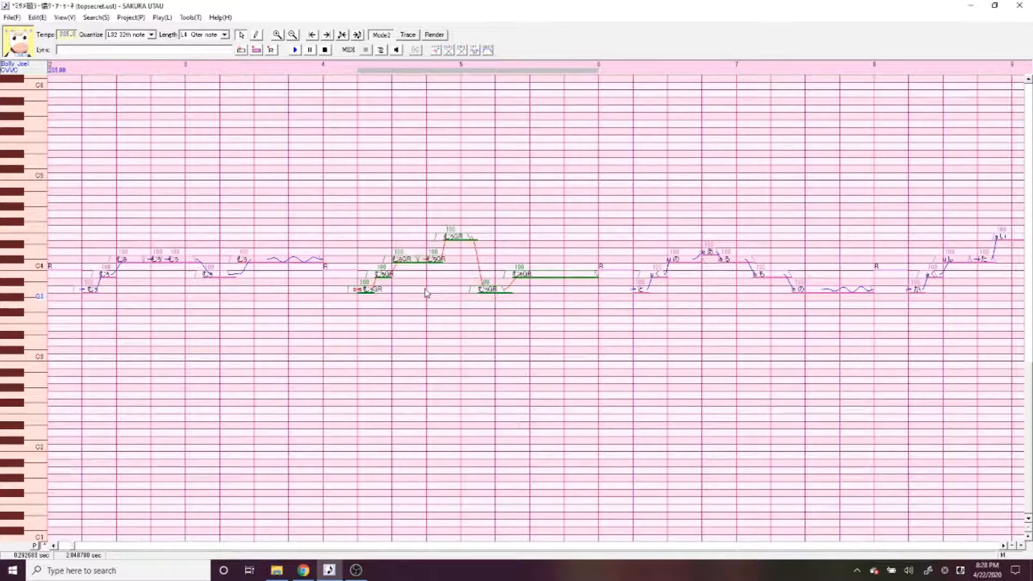
Look through the ExVoice samples in the voice bank settings, selecting entries such as ahem and crying.
click(196, 19)
click(202, 29)
mouse_move(565, 252)
mouse_down()
mouse_move(566, 266)
mouse_move(569, 253)
mouse_up()
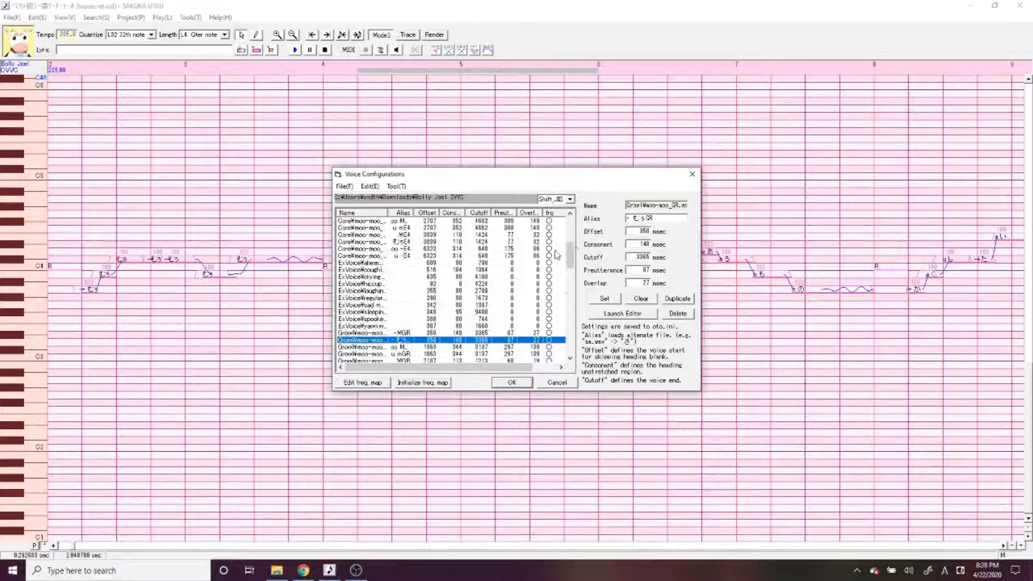
click(461, 262)
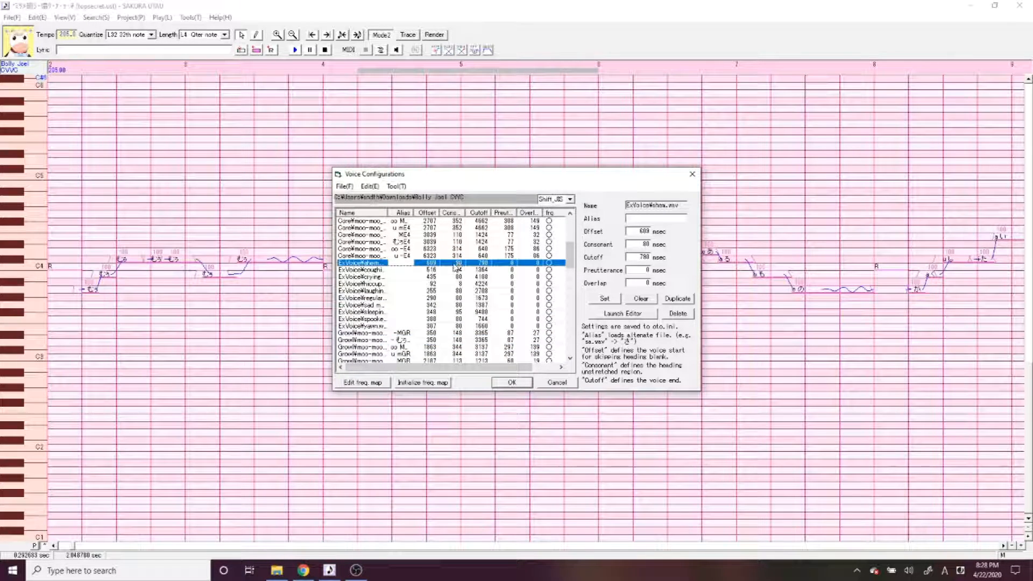
click(438, 318)
click(437, 326)
click(442, 277)
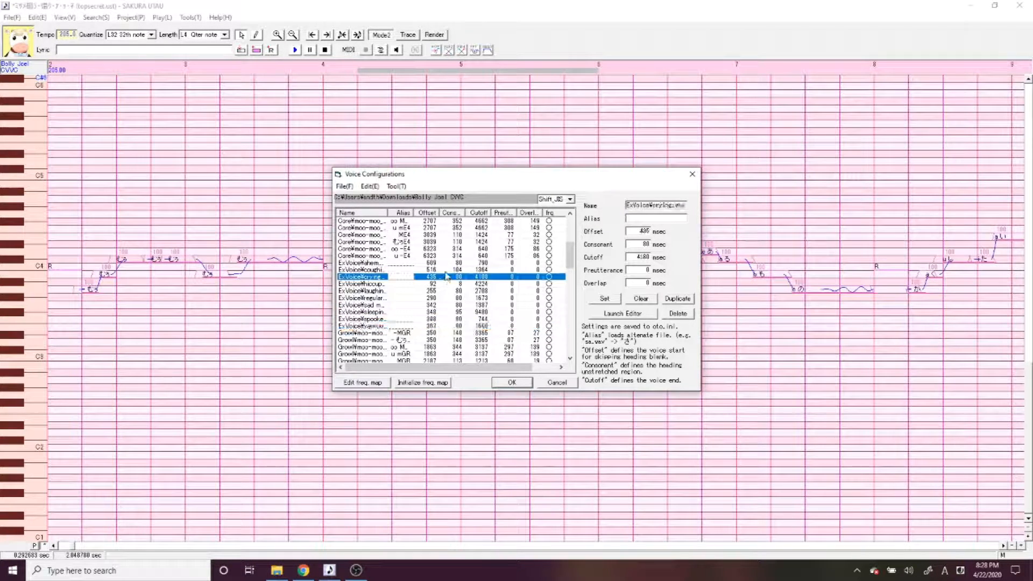
click(445, 263)
Examine the remaining voice bank entries down to the breath samples, select breath.wav, and close the voice configurations.
mouse_move(570, 257)
mouse_down()
mouse_move(572, 279)
mouse_move(575, 264)
mouse_up()
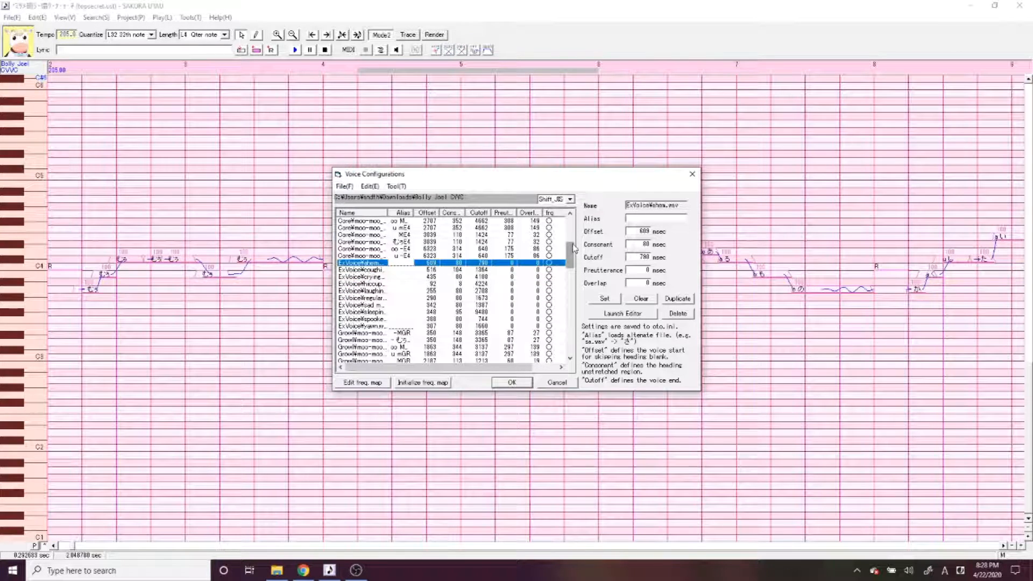
drag(576, 248, 576, 251)
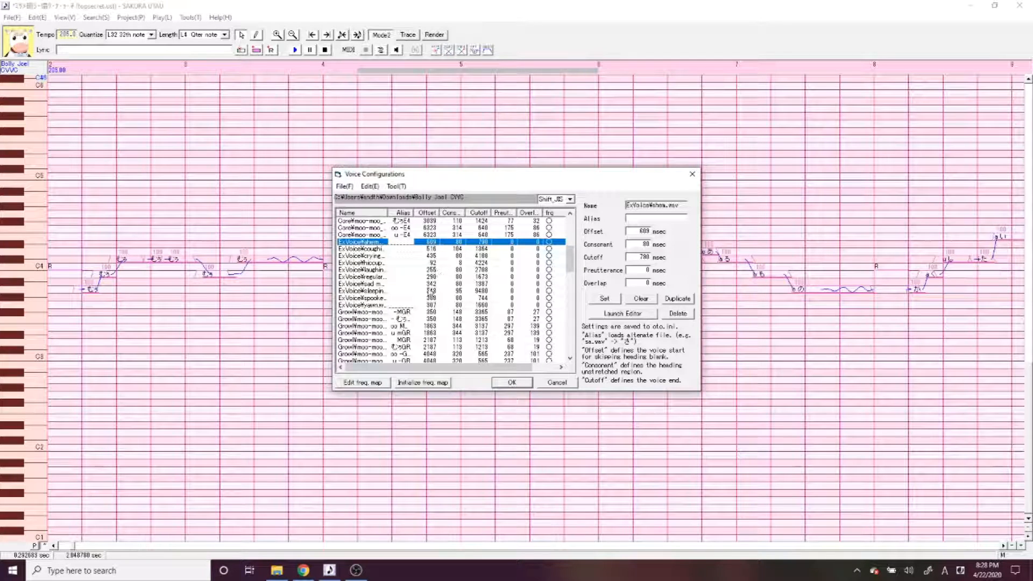
drag(570, 261, 571, 361)
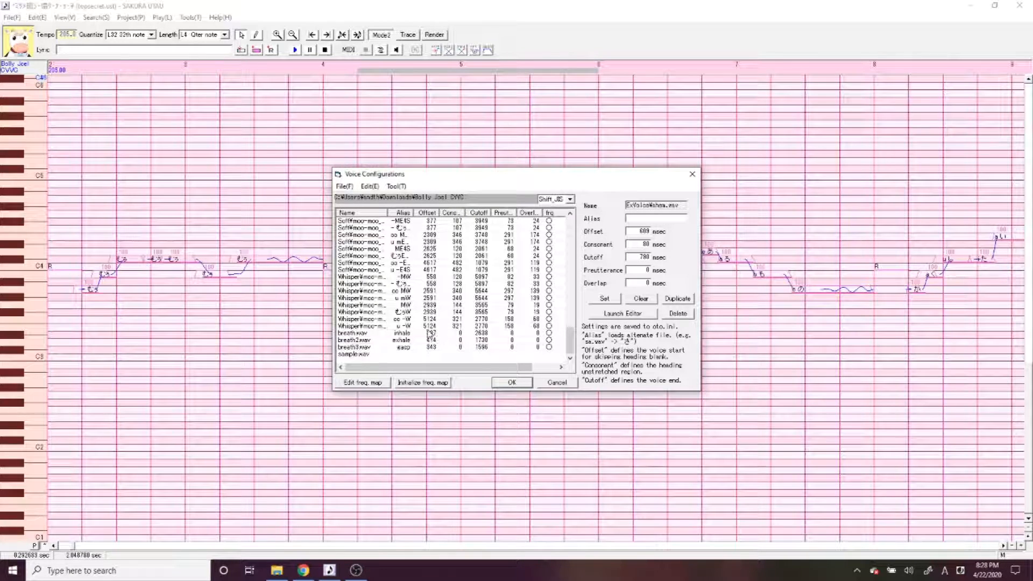
click(403, 334)
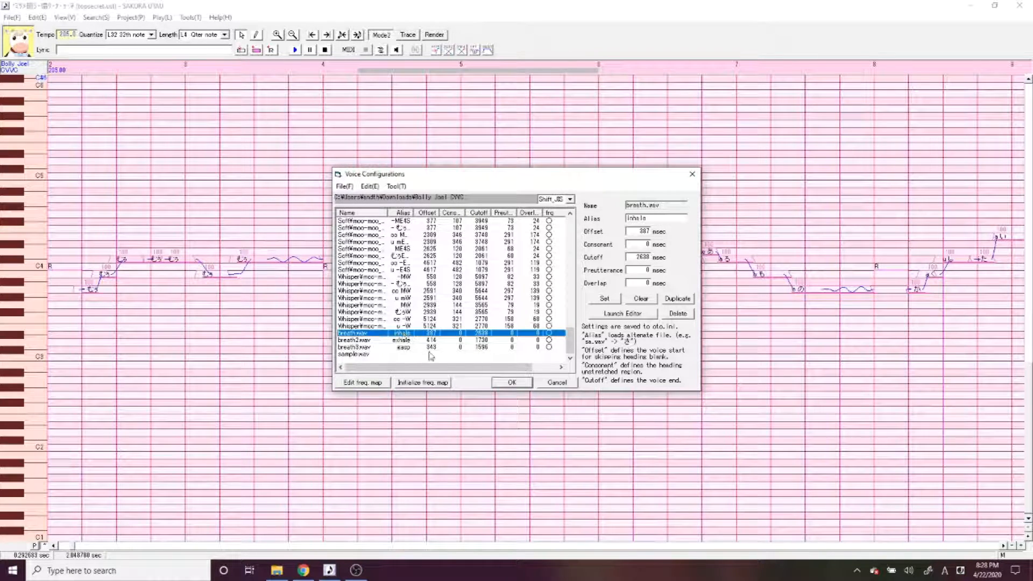
click(524, 383)
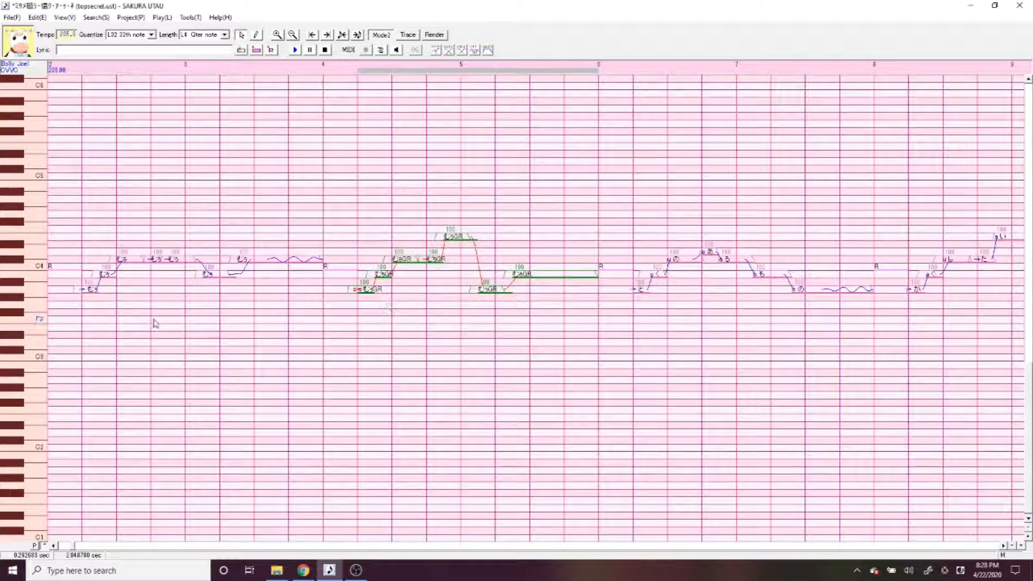
Replace the rest before the GR phrase with the lyric "inhale" and lower that note to E3.
click(348, 275)
double_click(347, 270)
text(fina)
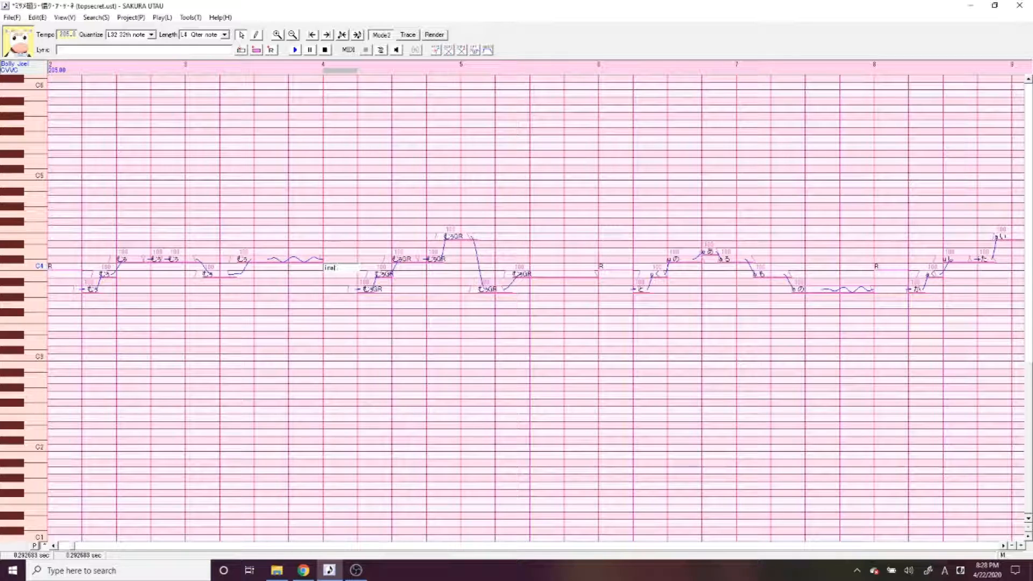
text(le)
key(Return)
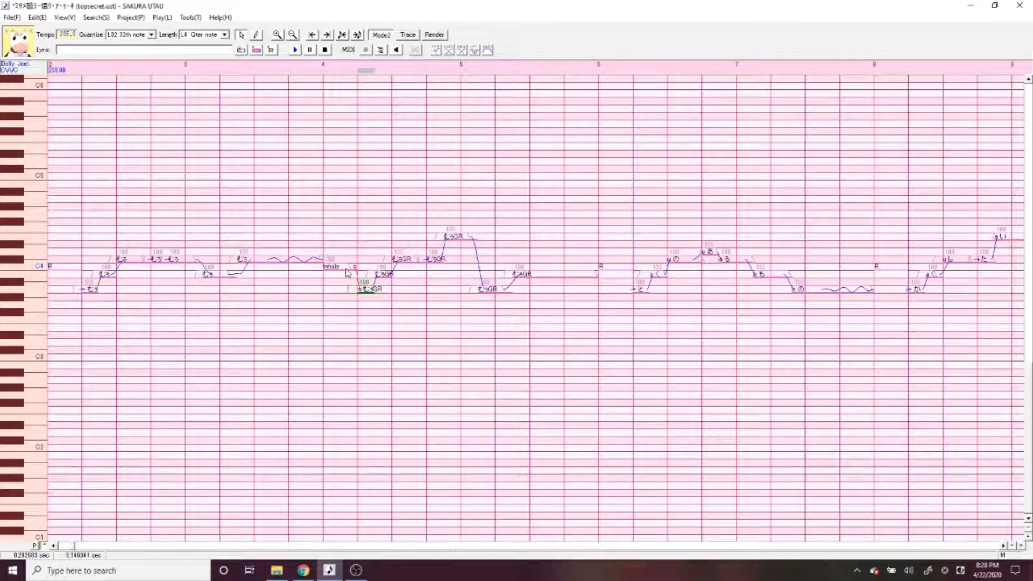
drag(311, 346, 327, 351)
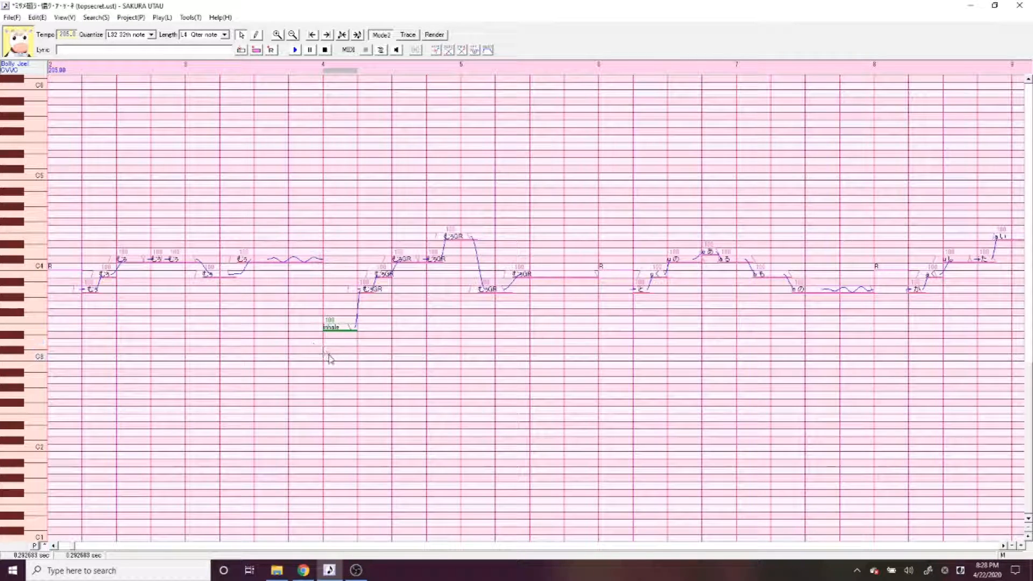
Strip the GR suffix from the phrase's notes using SuffixBroker with an empty suffix and Remove Prefix enabled.
drag(518, 363, 519, 363)
drag(364, 311, 521, 307)
click(191, 18)
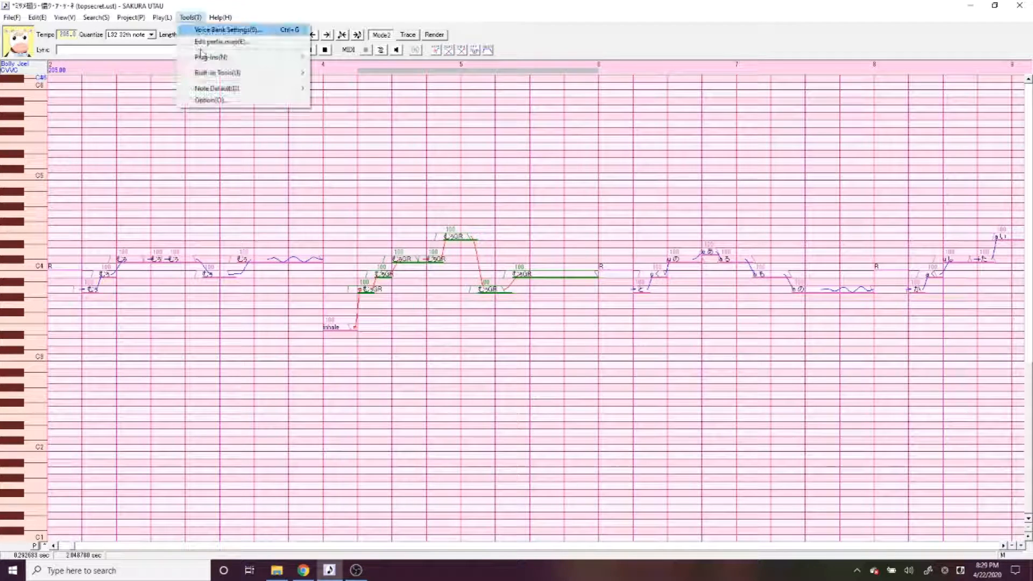
click(410, 12)
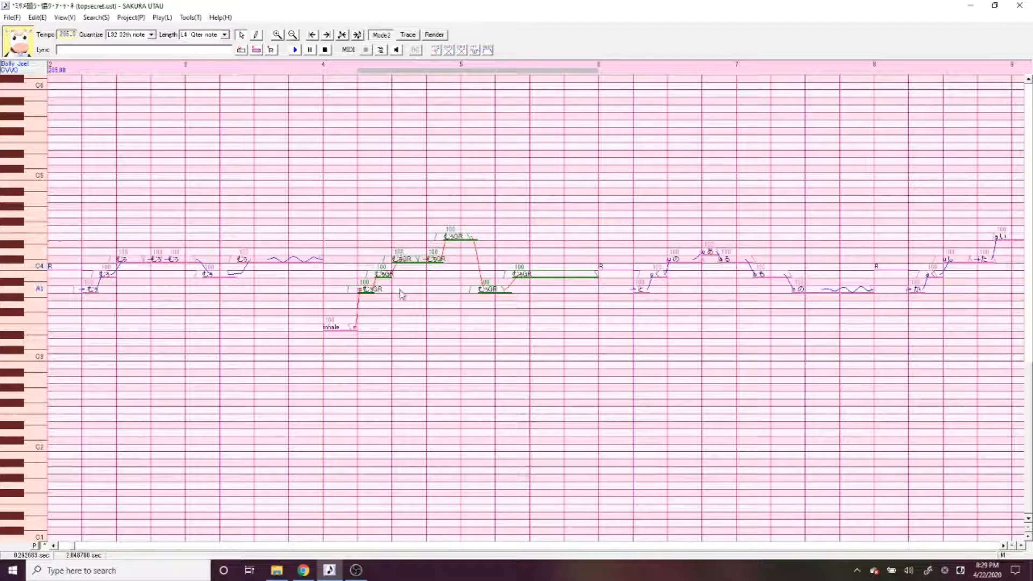
click(191, 18)
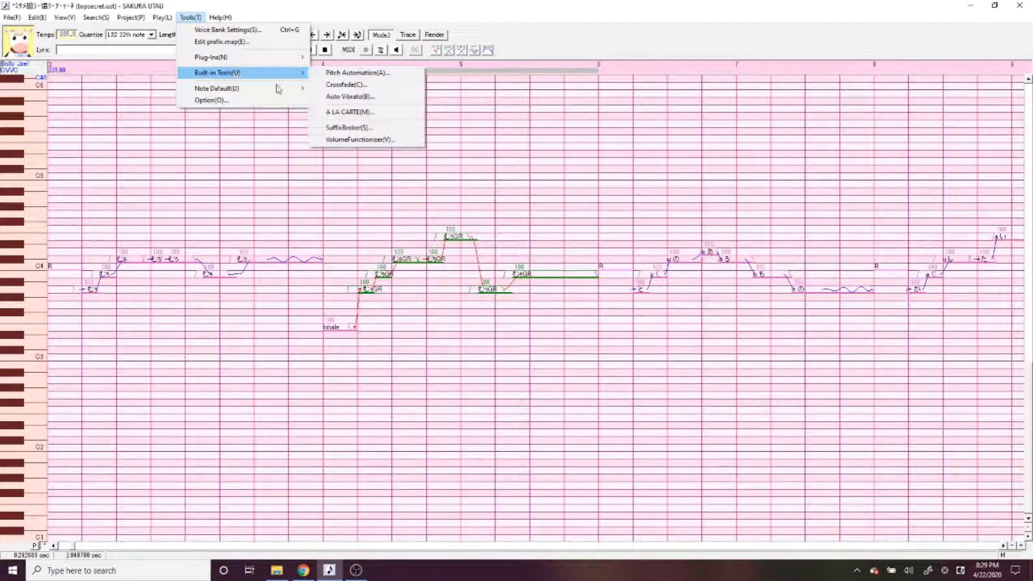
click(355, 128)
click(470, 289)
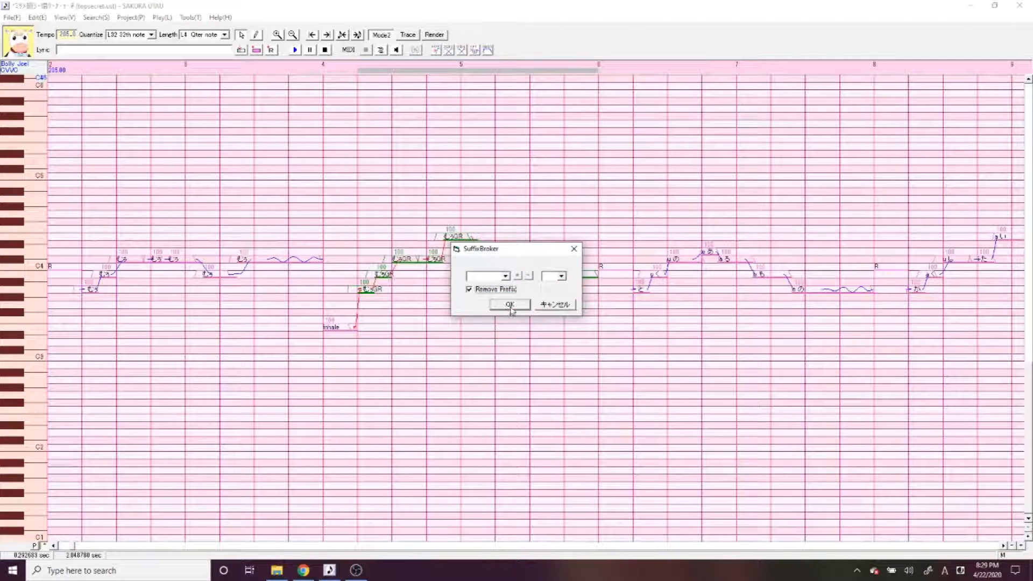
click(510, 304)
Change the lyric of the phrase's first note after the inhale to "- むう".
double_click(359, 292)
text(- むう)
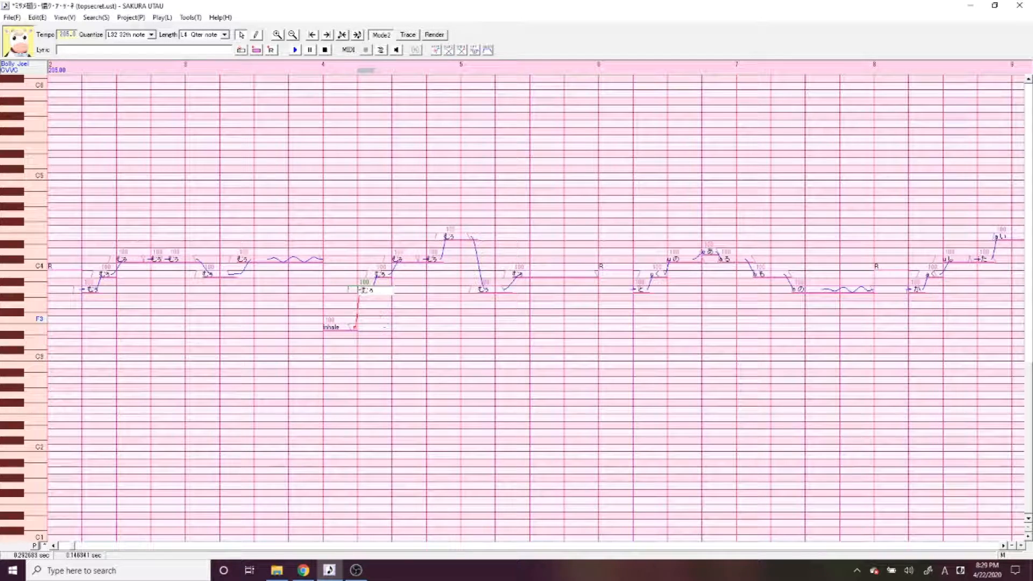
key(Return)
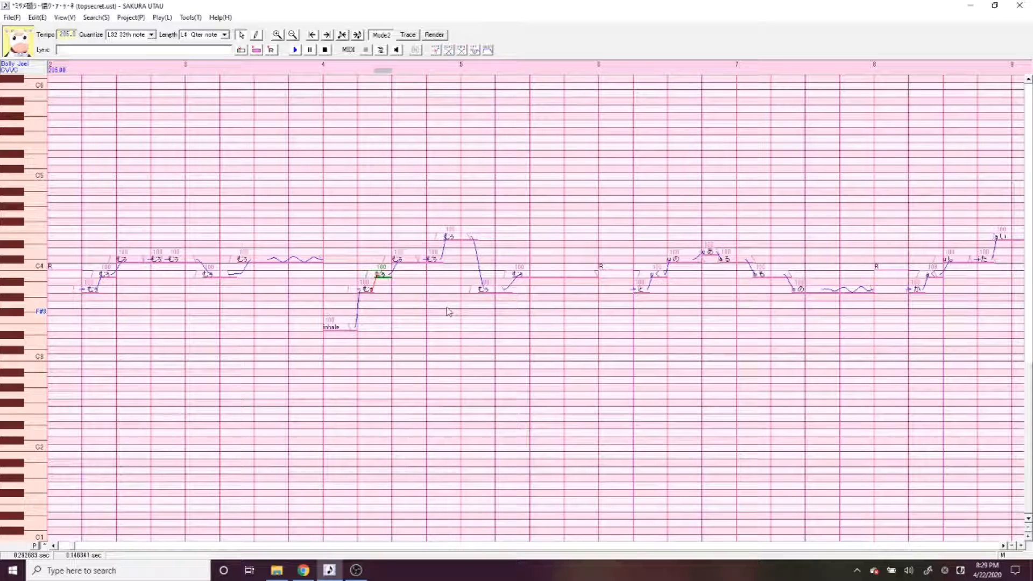
Set intensity to 100 and modulation to 0 with STP cleared for the inhale note and its phrase, and play them back.
drag(340, 301, 545, 322)
key(ctrl+e)
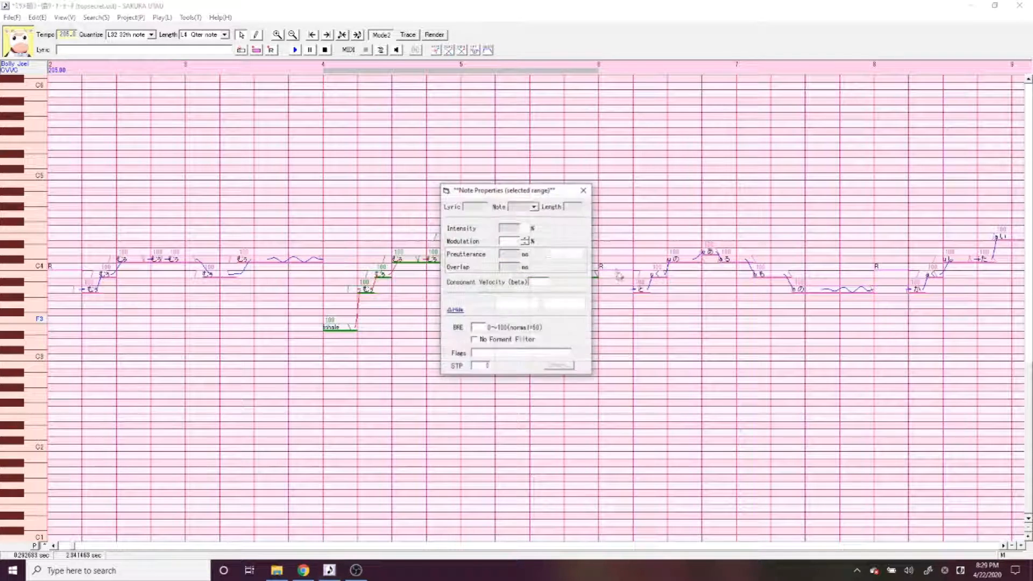
click(509, 228)
text(100)
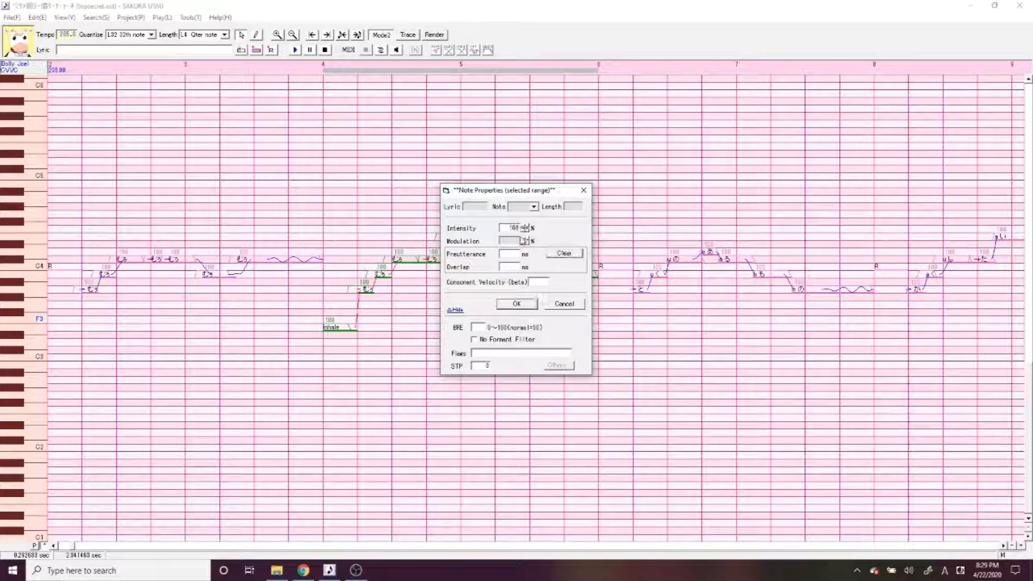
click(511, 242)
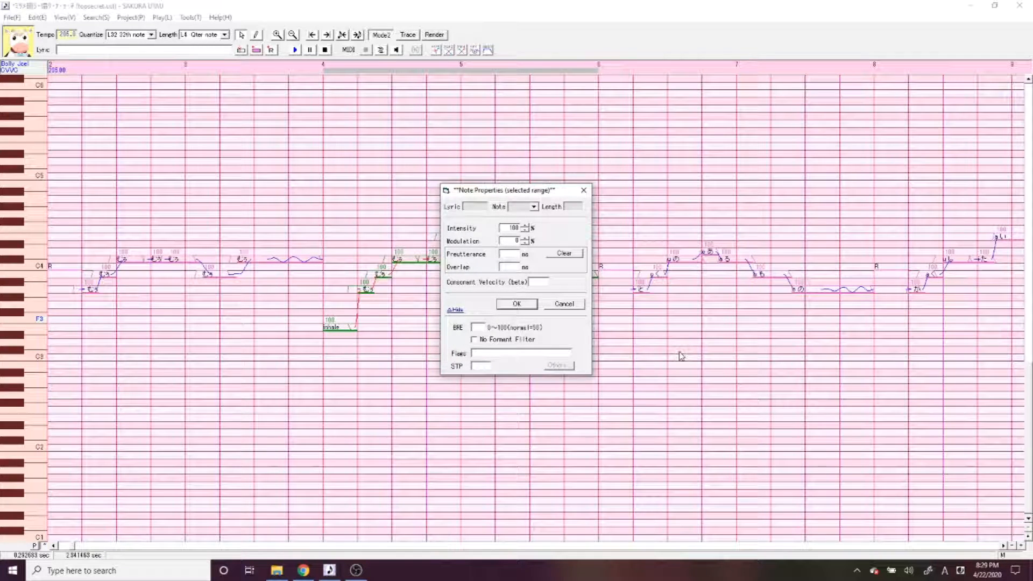
key(Return)
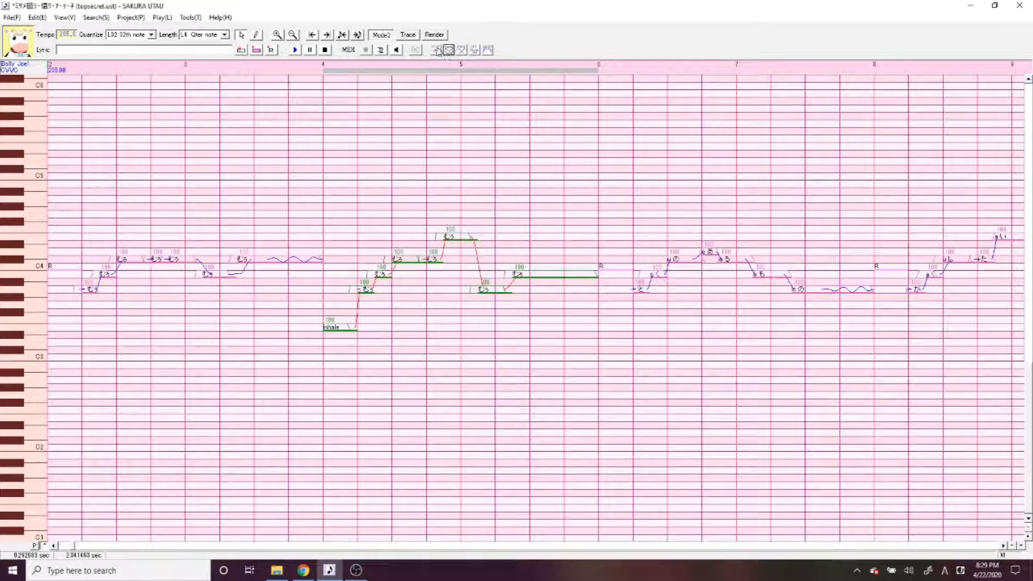
click(299, 50)
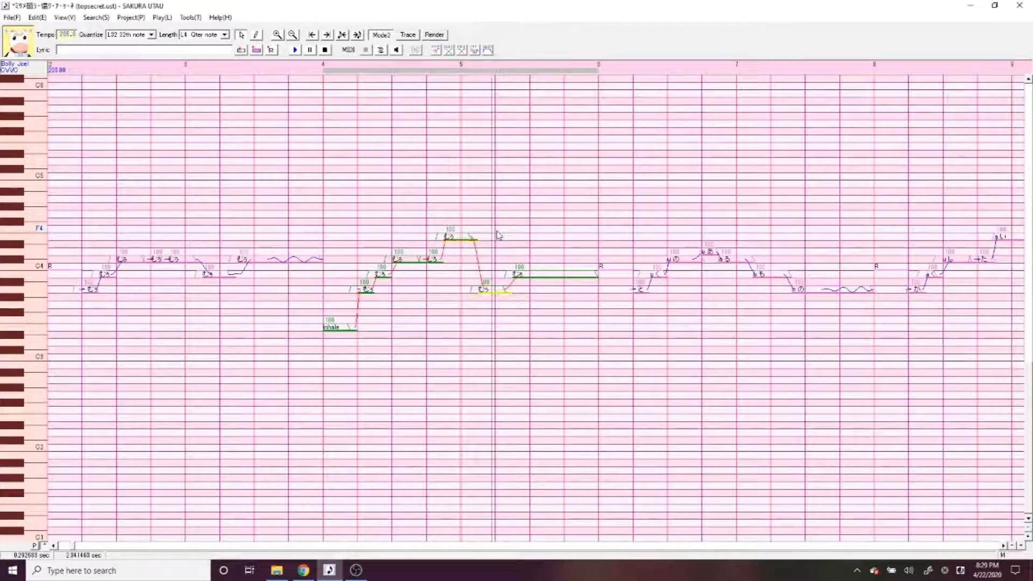
Move the inhale note to the end of the phrase, just before the rest, and change its lyric to "exhale".
click(347, 330)
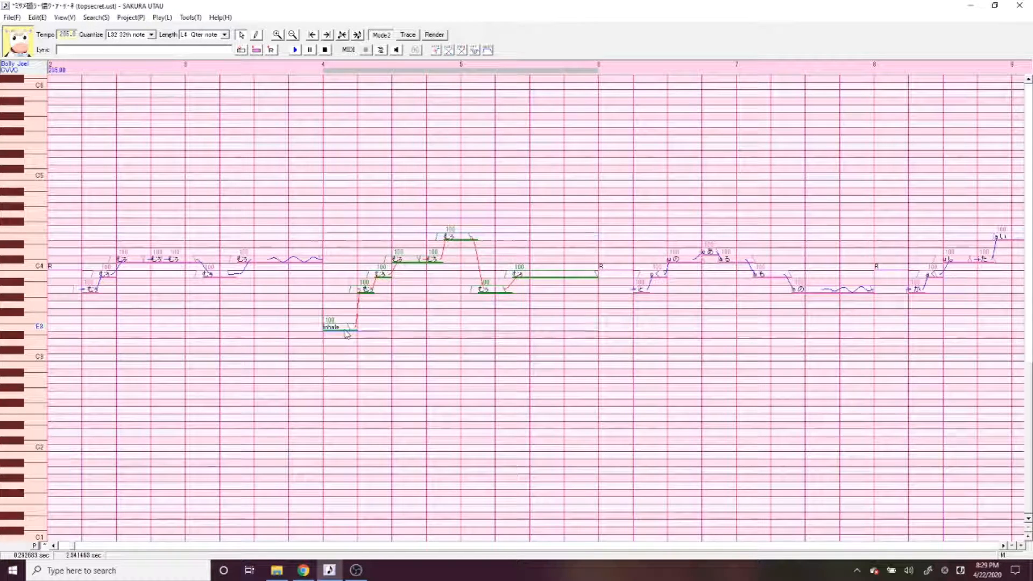
drag(346, 332, 574, 329)
double_click(573, 327)
text(exhale)
key(Return)
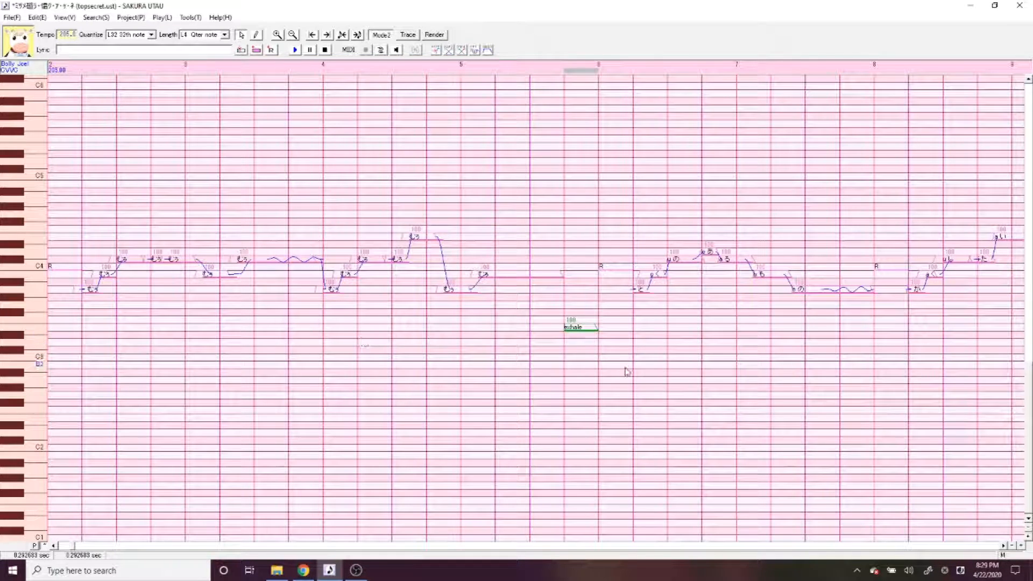
Clear the preutterance and overlap values of the exhale note.
key(ctrl+e)
click(569, 252)
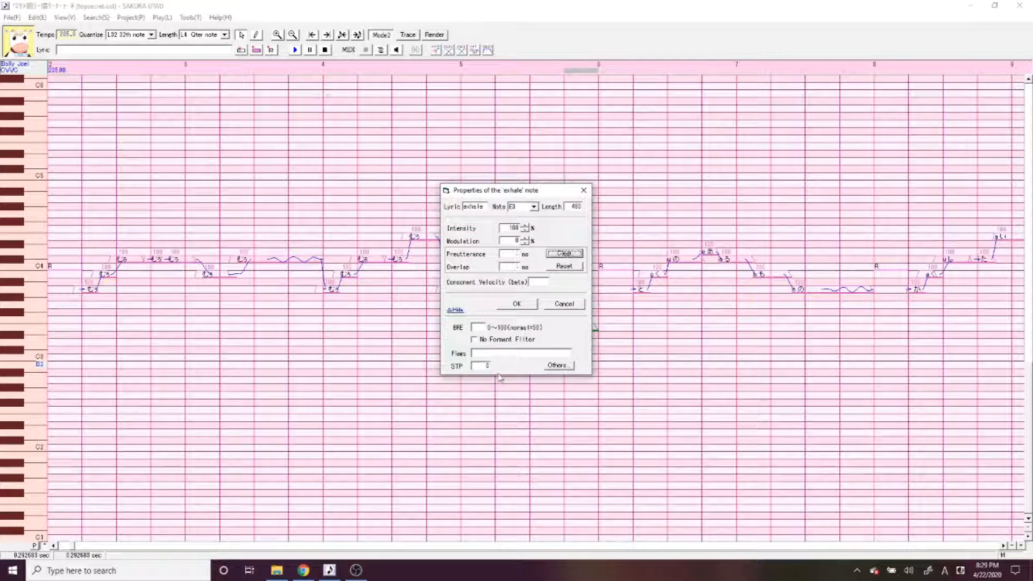
key(Return)
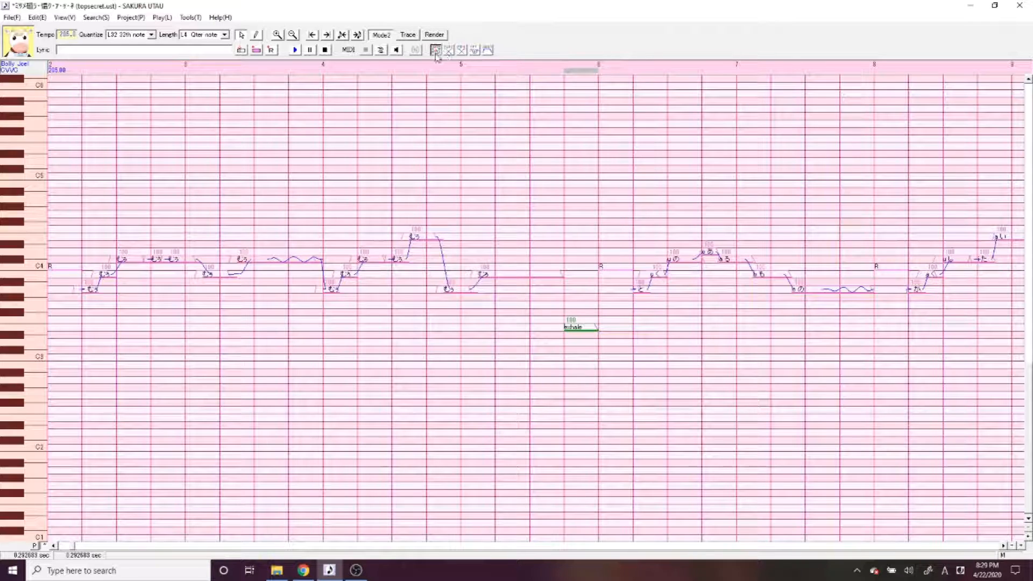
Play back the second phrase together with the exhale note at its end.
shift+click(329, 289)
click(297, 51)
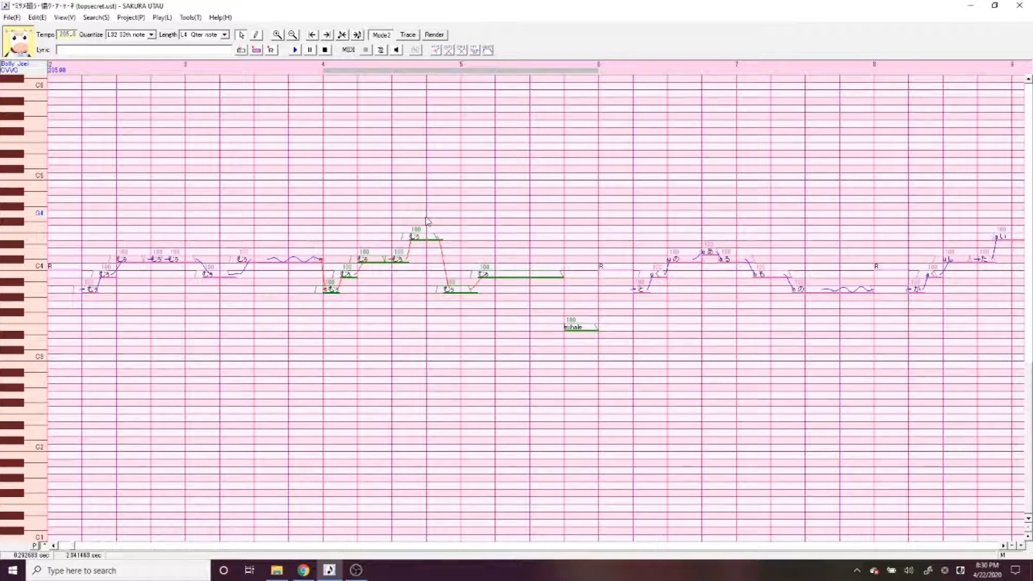
click(577, 332)
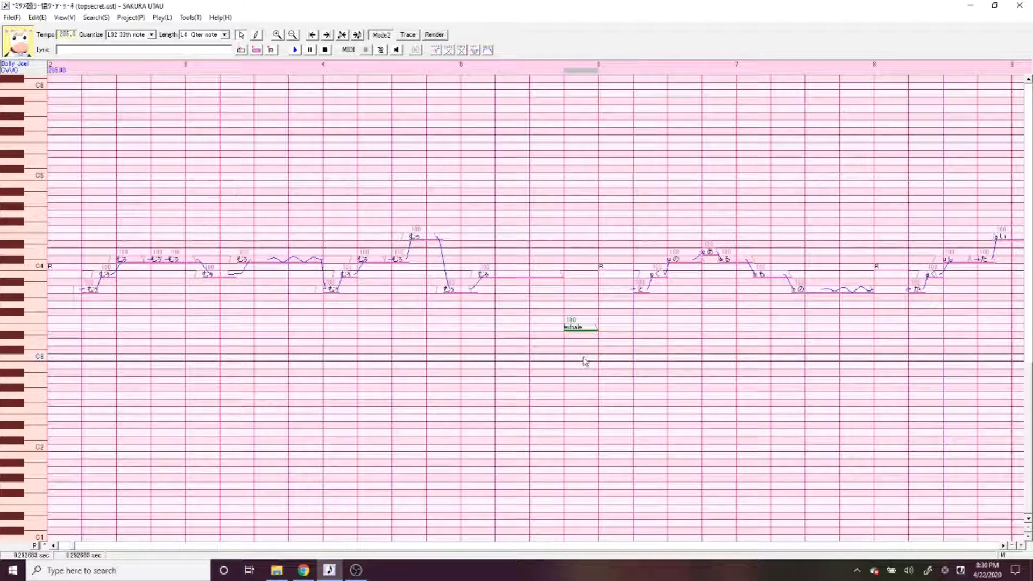
Undo the exhale changes to bring back the inhale note before the phrase, and change its lyric to "gasp".
key(ctrl+z)
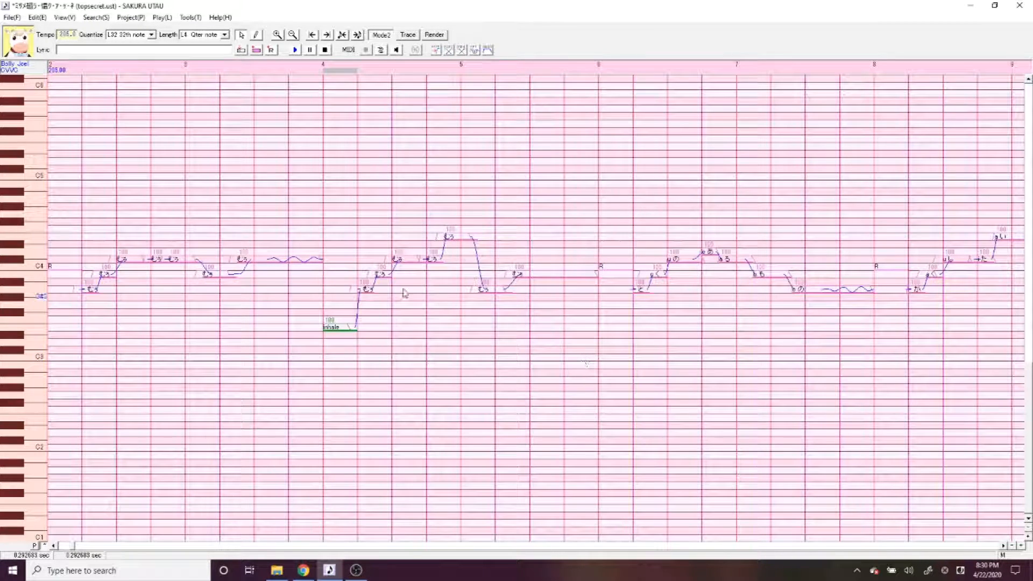
double_click(346, 329)
text(cas)
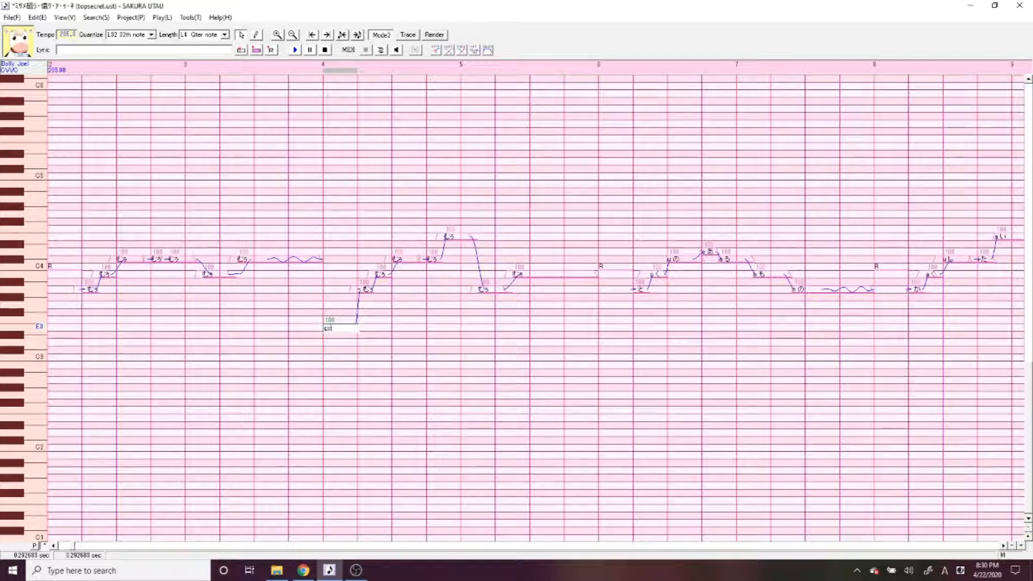
text(o)
key(Return)
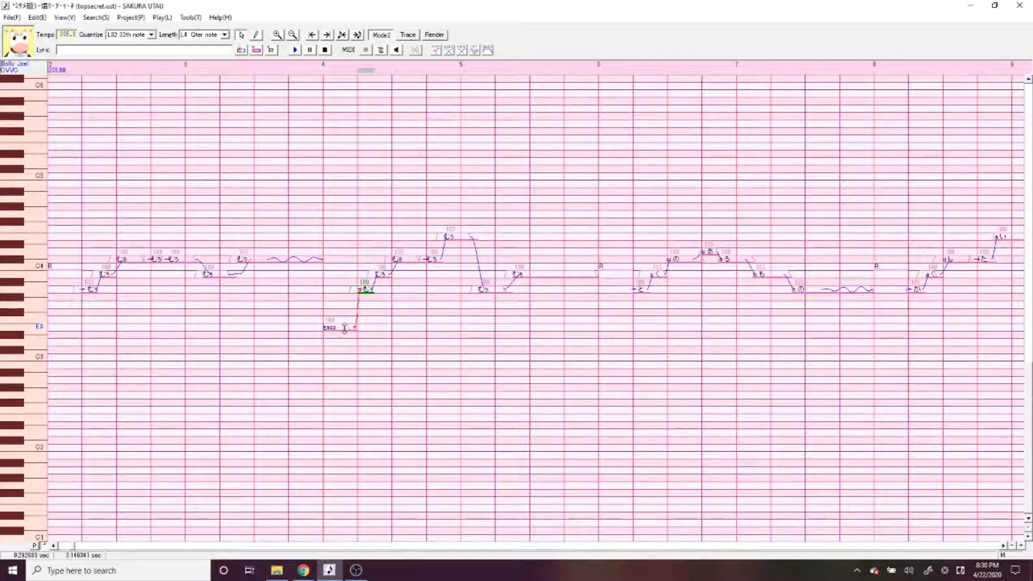
Clear the preutterance, overlap and STP values of the gasp note and play it back with its phrase.
click(345, 329)
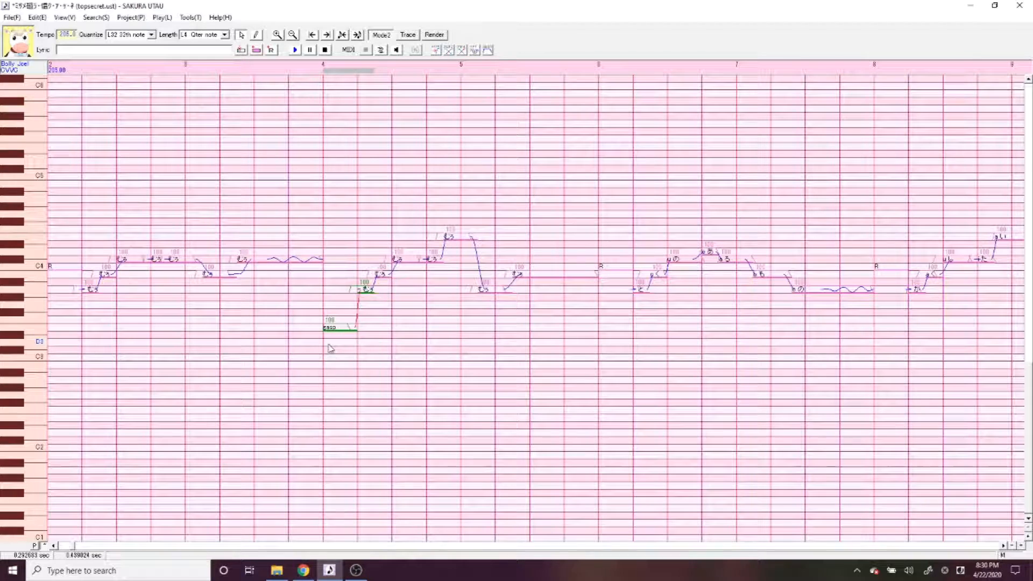
key(ctrl+e)
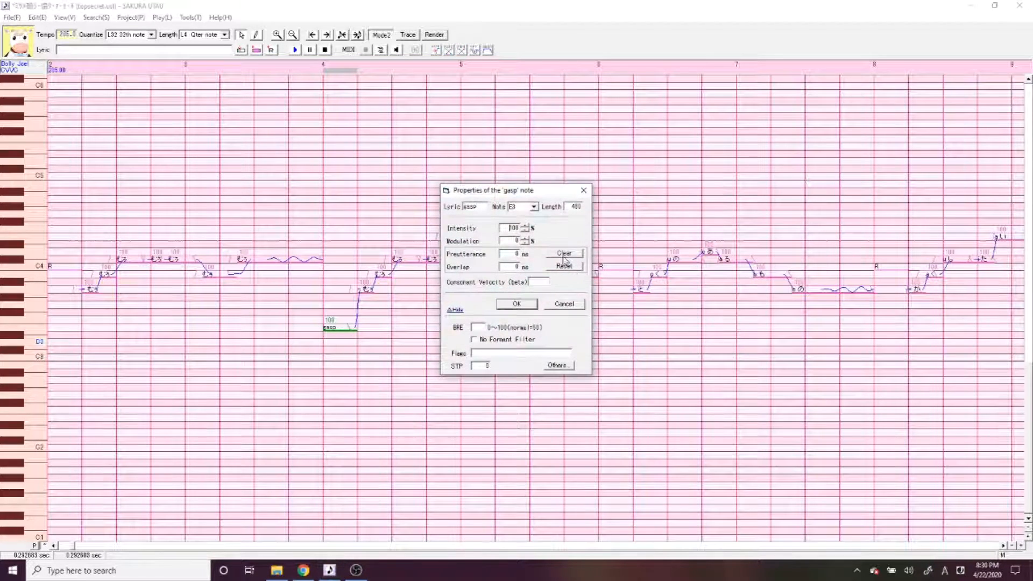
click(564, 255)
double_click(488, 365)
key(Return)
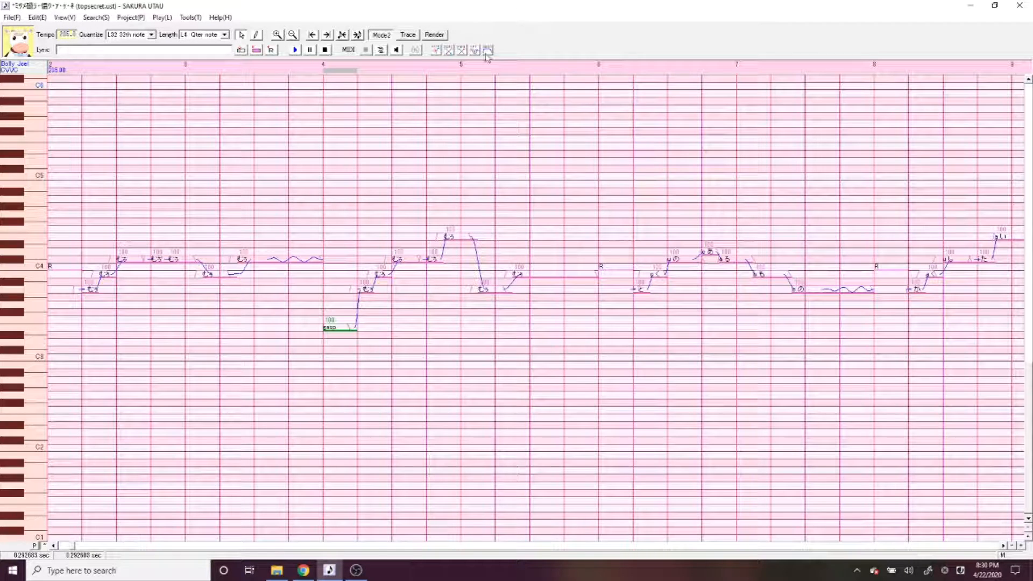
key(space)
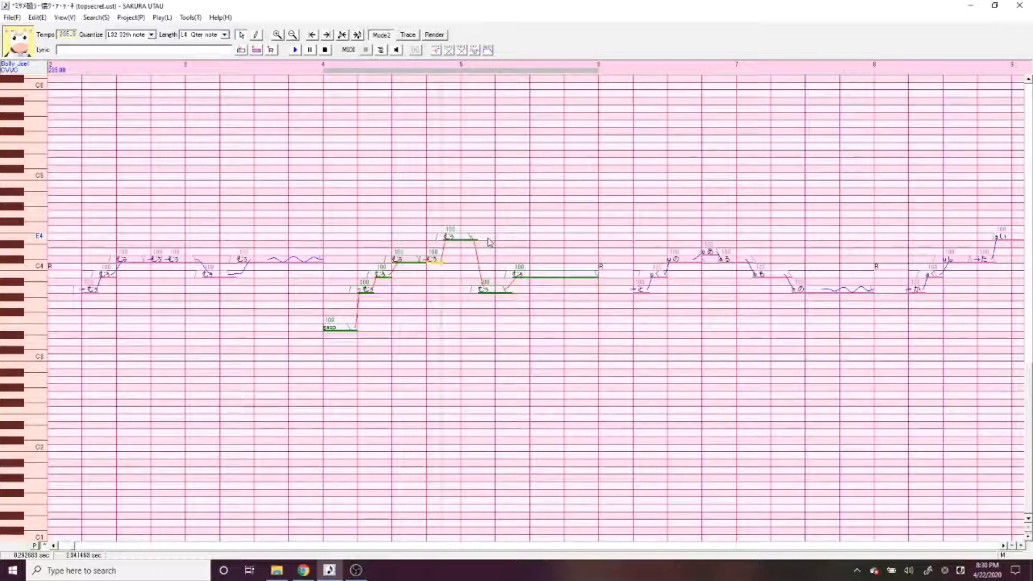
Add a short ending note with a "u" lyric between the phrase's last note and the rest.
click(628, 269)
click(601, 267)
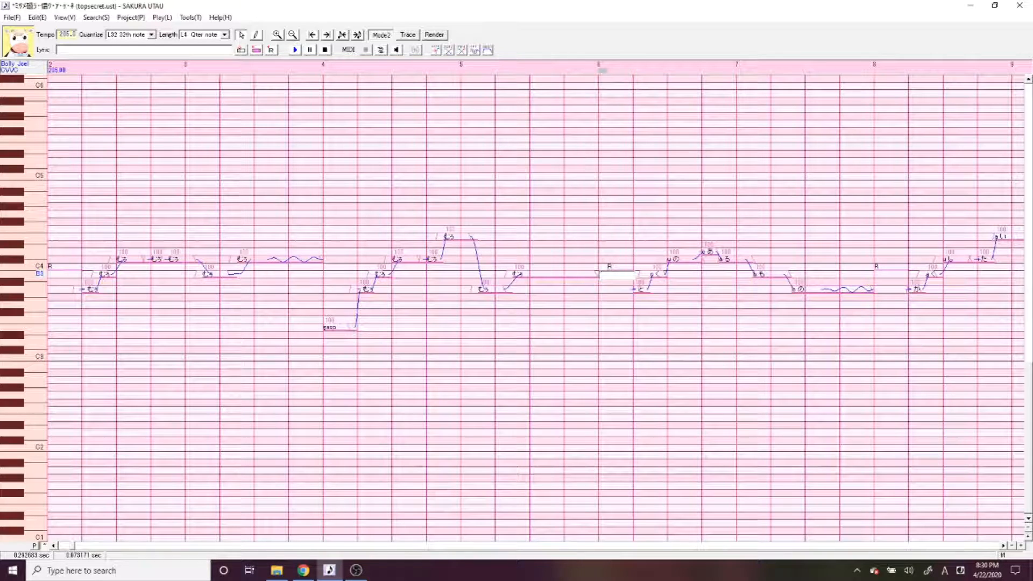
text(u)
key(Return)
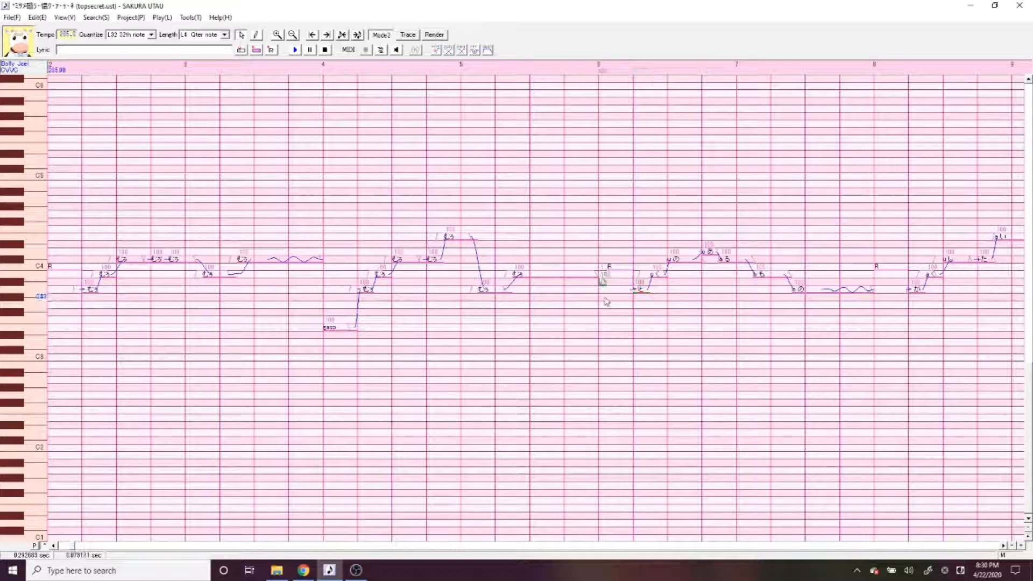
Clear the preutterance, overlap and STP values of the phrase including its short ending note, and play it back.
shift+click(369, 346)
key(ctrl+e)
click(573, 257)
click(487, 367)
key(BackSpace)
key(Return)
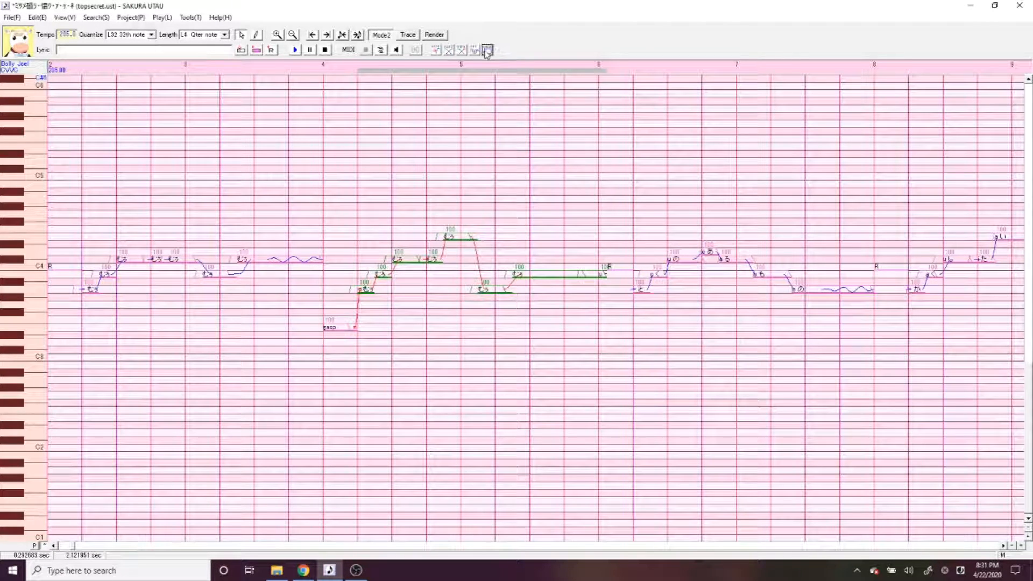
click(298, 51)
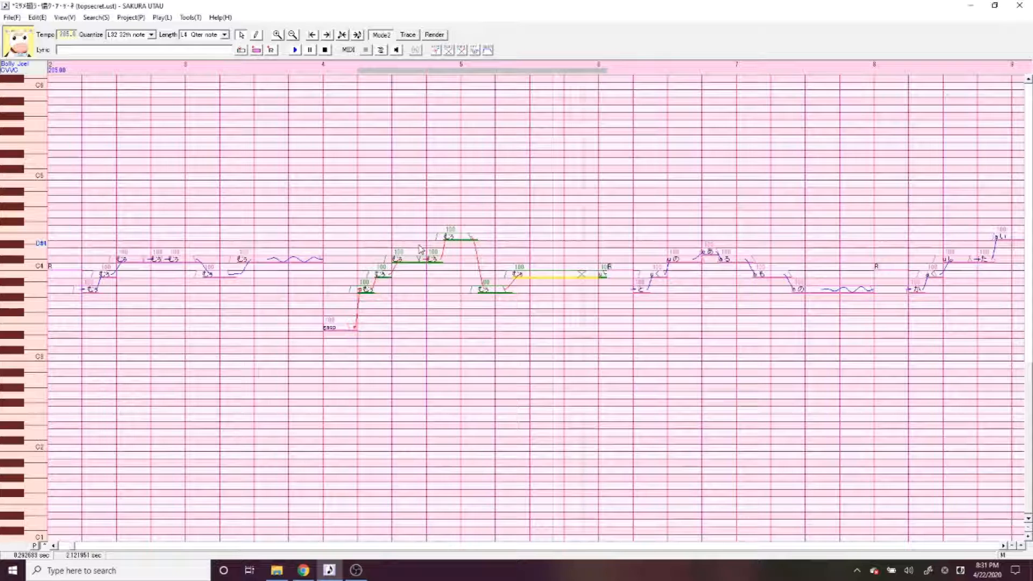
click(606, 298)
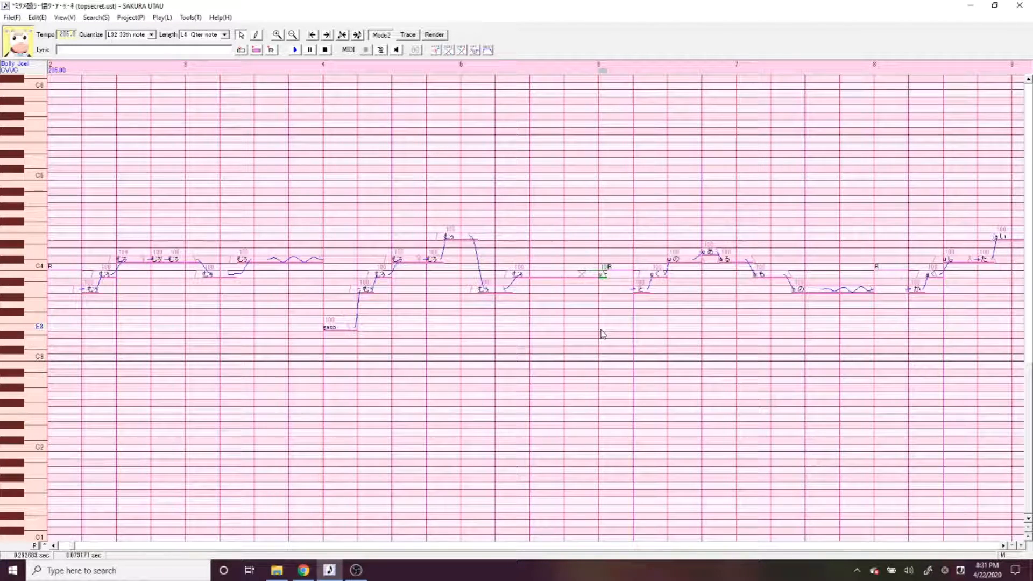
click(542, 296)
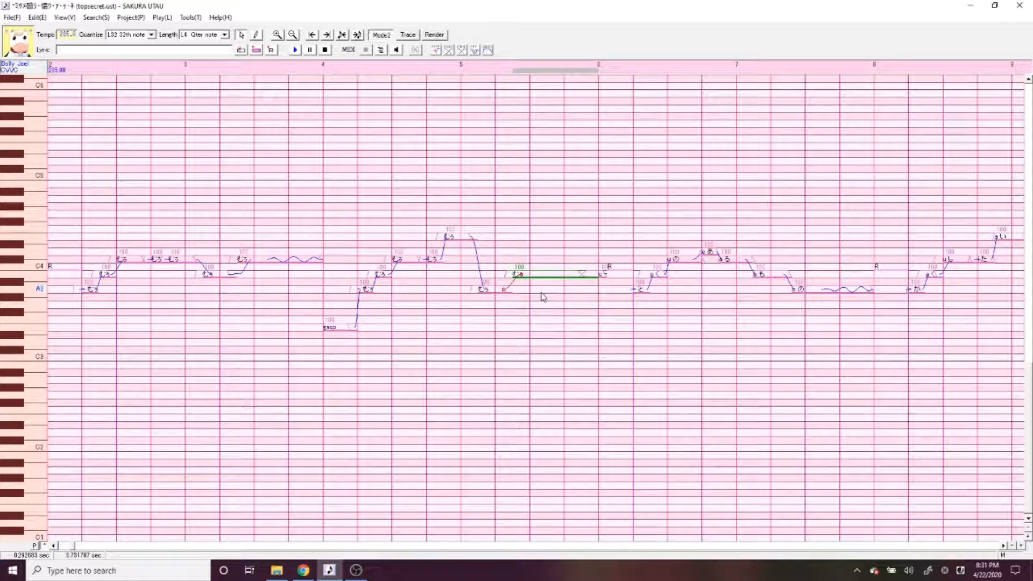
click(600, 285)
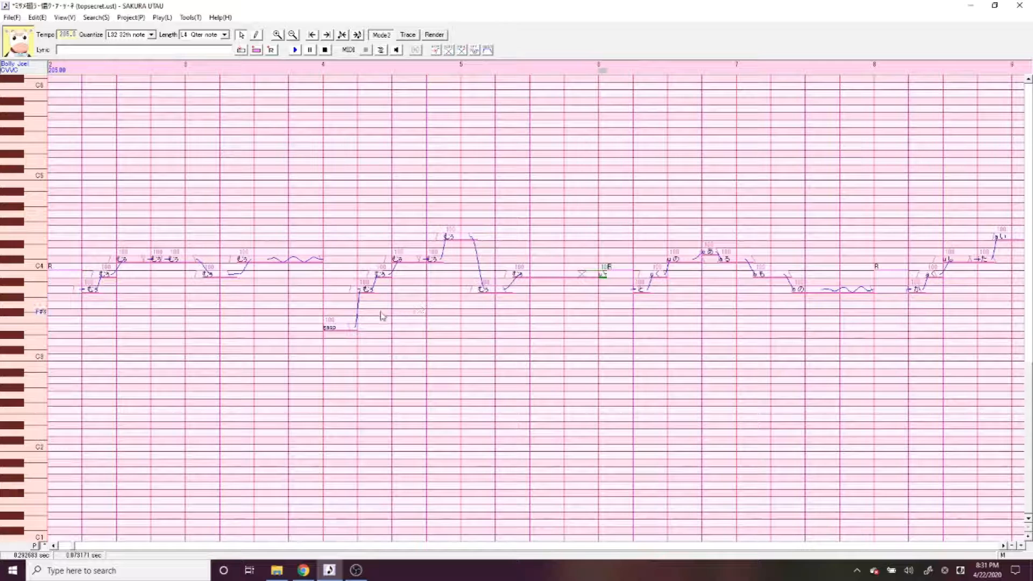
drag(373, 314, 527, 328)
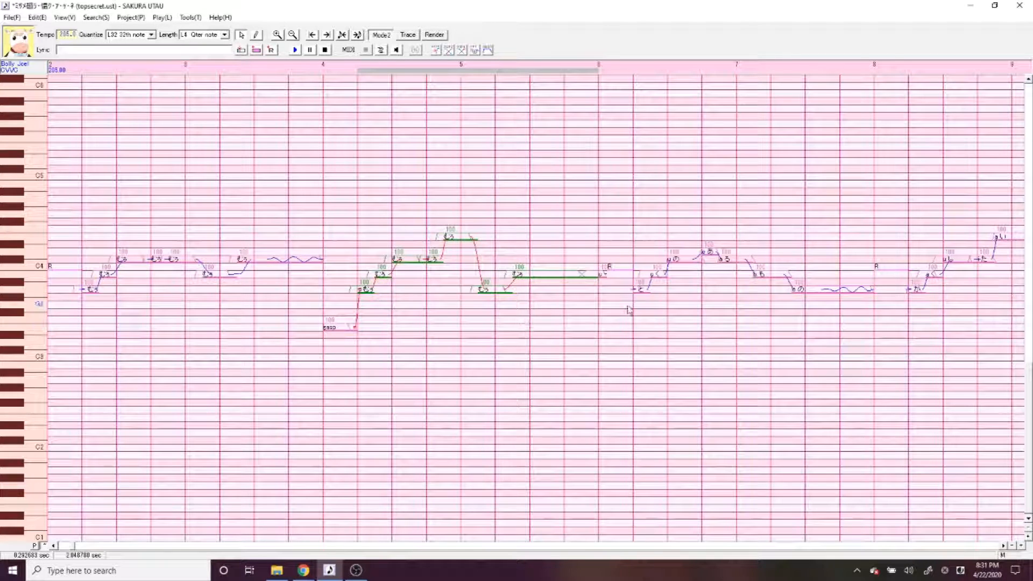
Set the lyrics of all notes in the phrase after the rest to "moo".
drag(646, 316, 846, 254)
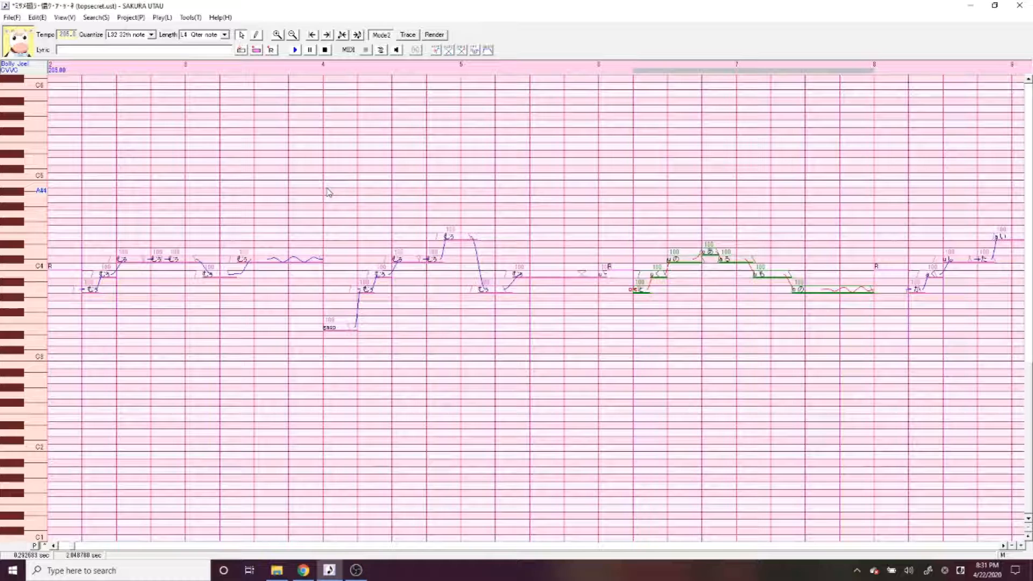
click(11, 17)
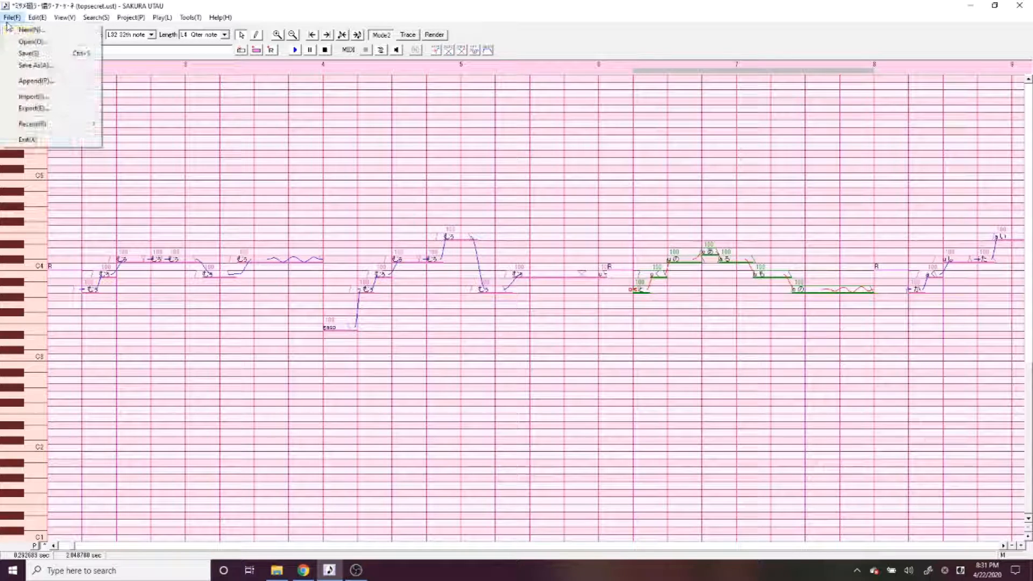
click(45, 109)
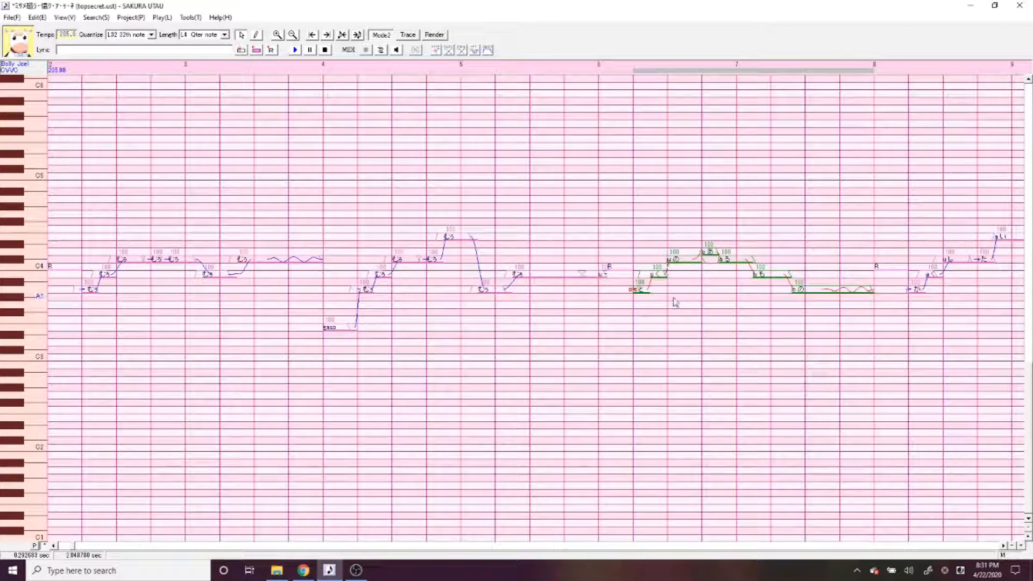
right_click(653, 318)
click(693, 431)
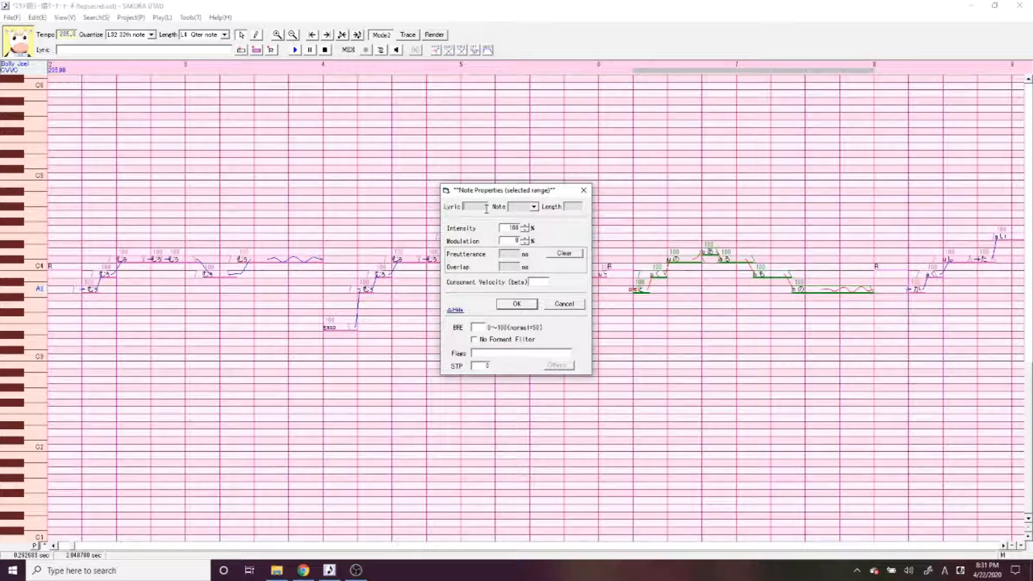
click(487, 207)
text(oo)
key(Return)
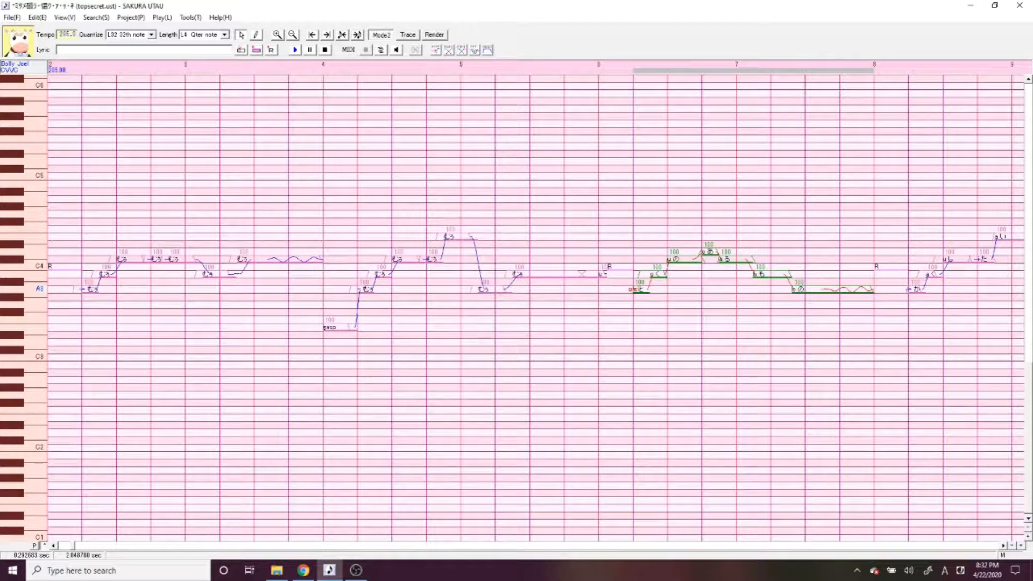
Convert the selected phrase's "moo" lyrics to "むう" with the Iroiro plugin's Replace (By List) function.
click(182, 17)
mouse_move(210, 58)
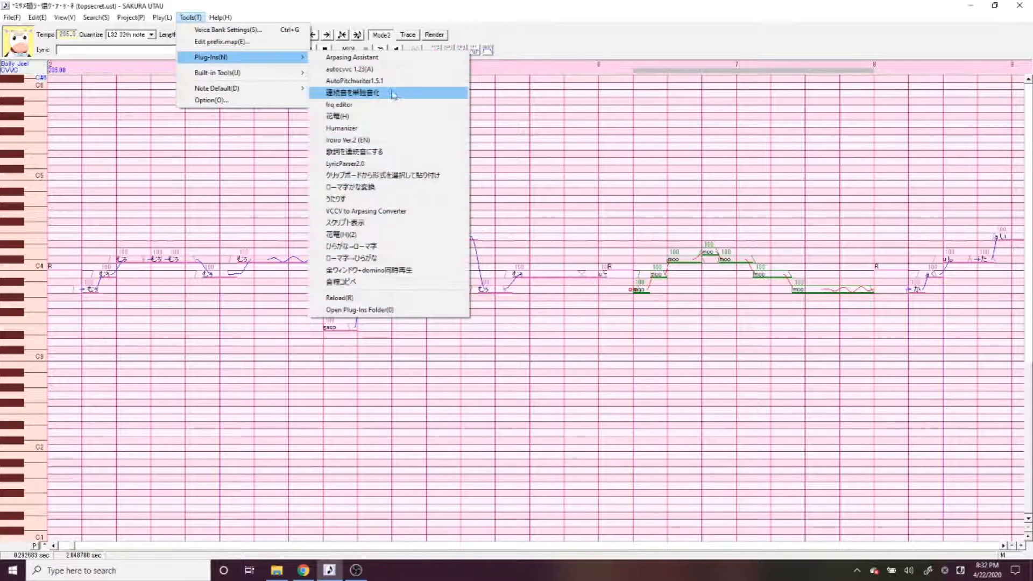
click(370, 151)
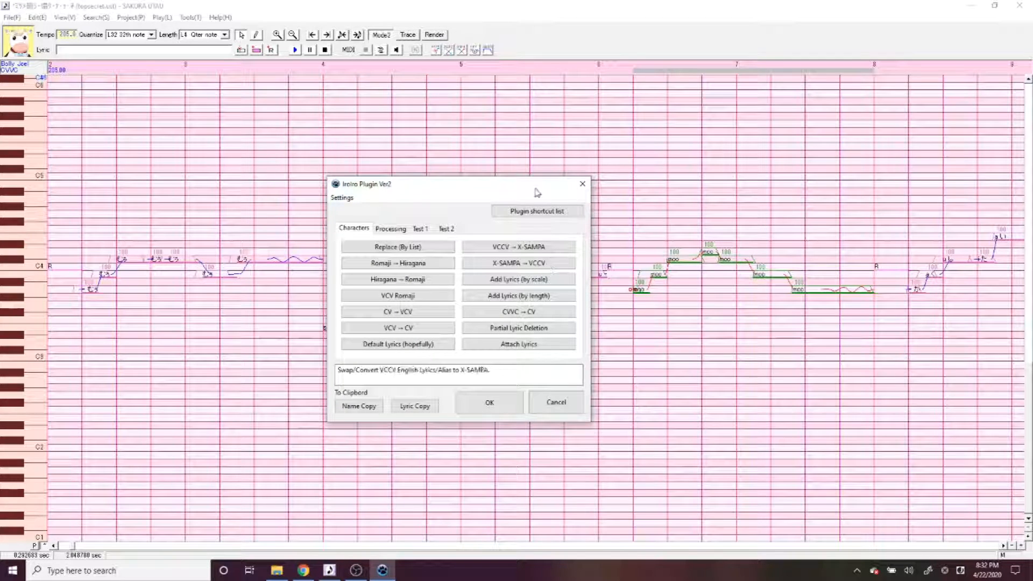
drag(536, 192, 466, 84)
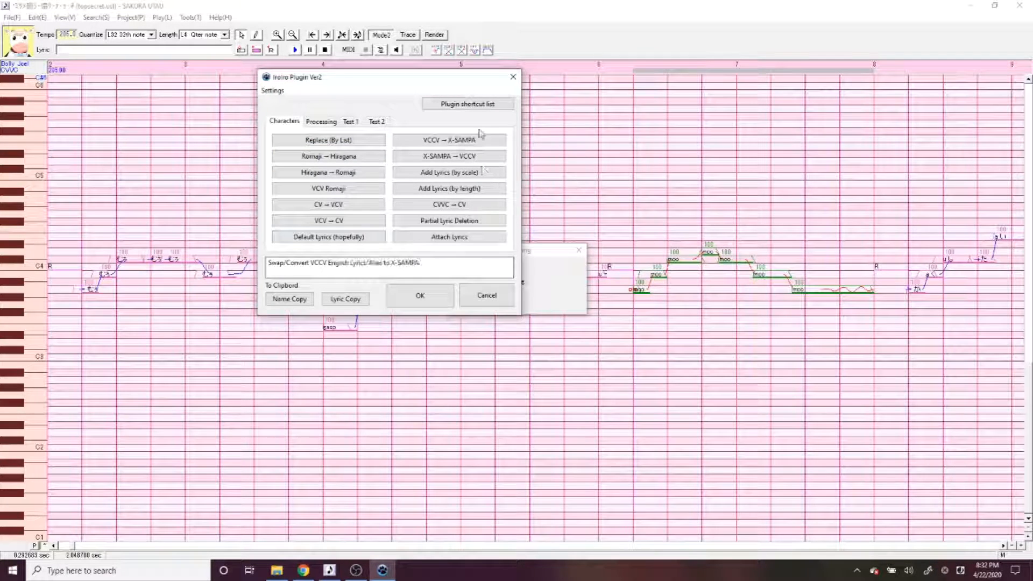
click(352, 140)
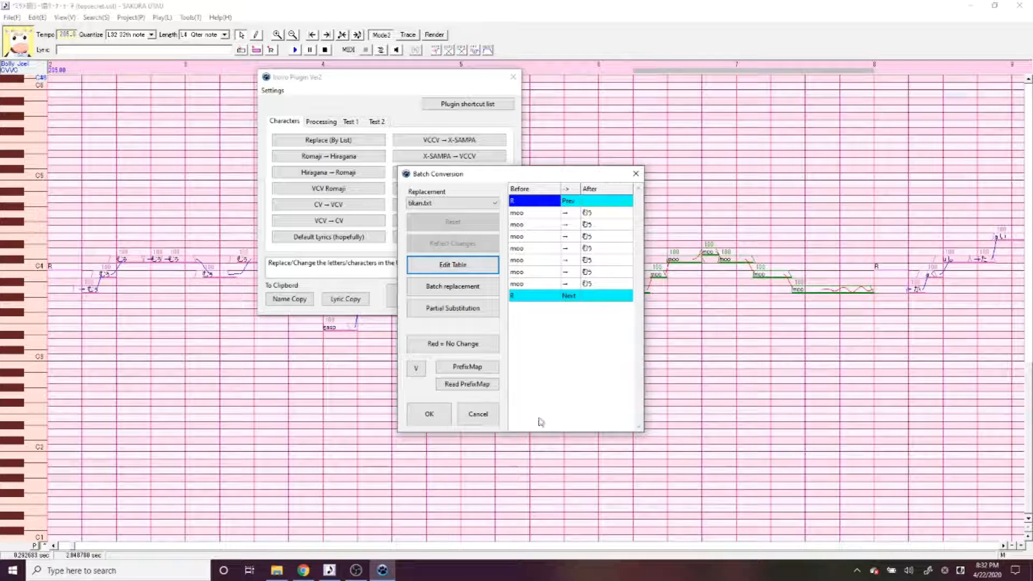
click(429, 414)
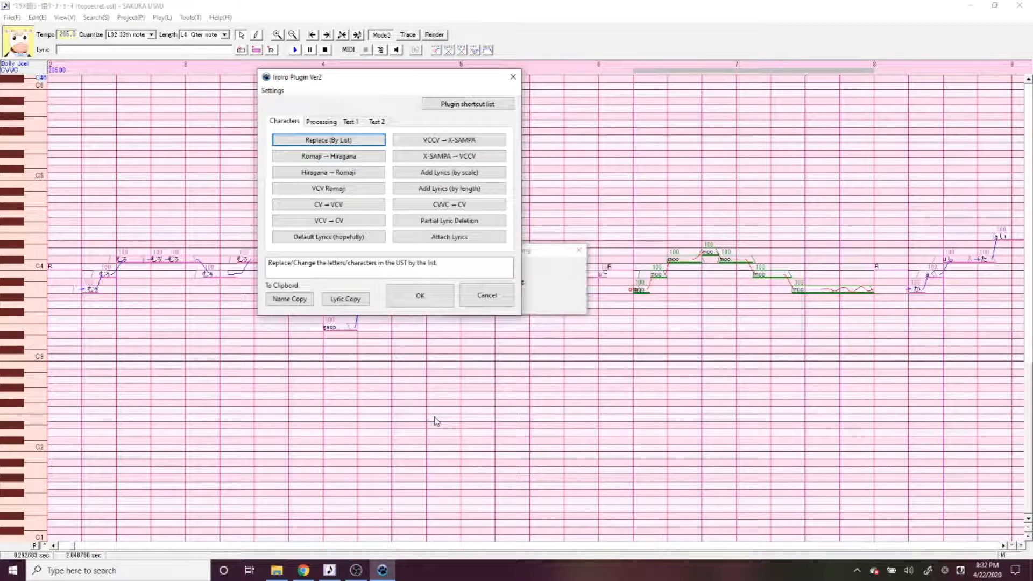
click(420, 295)
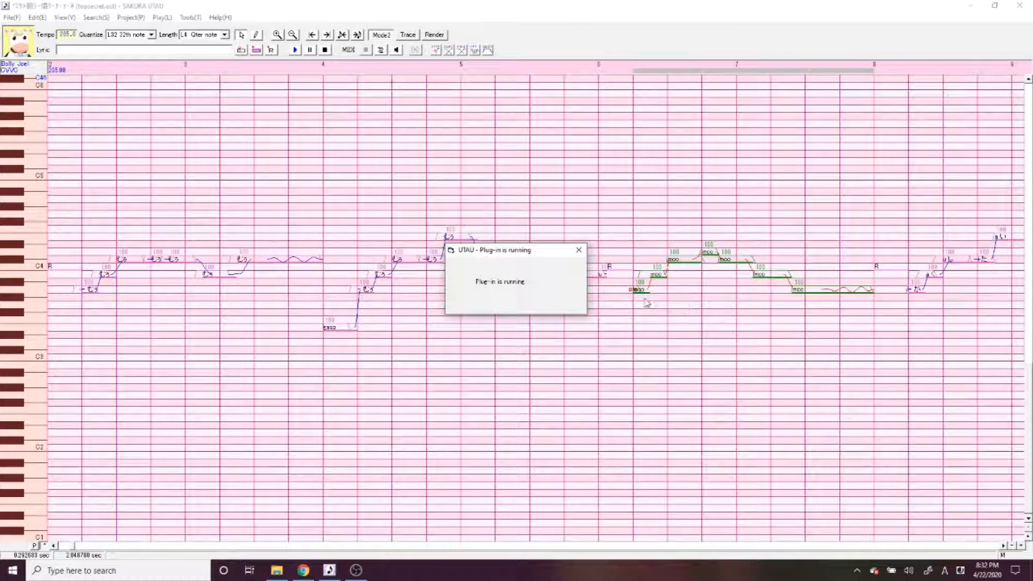
Change the phrase's first lyric to "- むう" and clear the preutterance, overlap and STP values of the whole phrase.
double_click(638, 291)
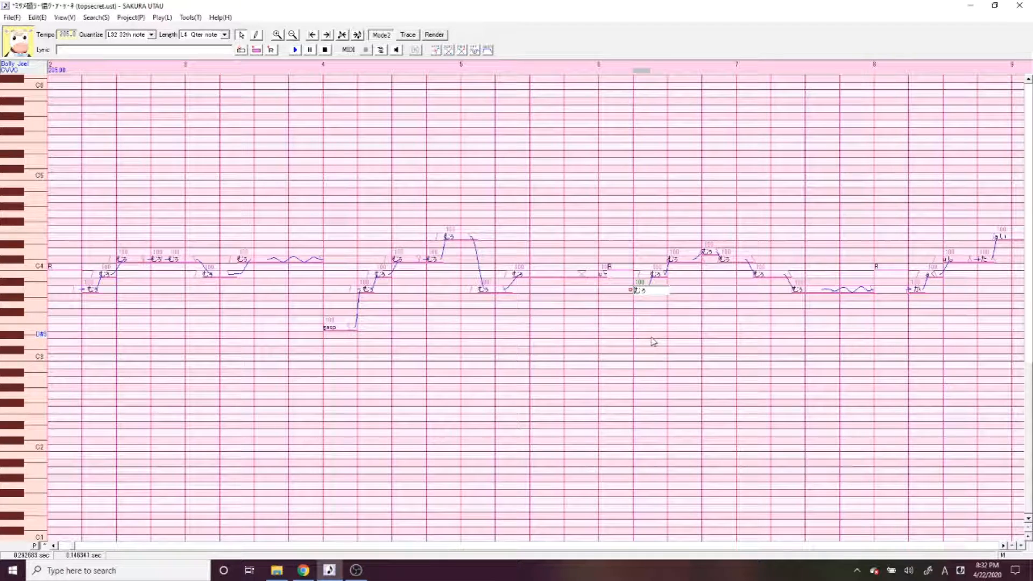
drag(652, 342, 818, 339)
key(ctrl+e)
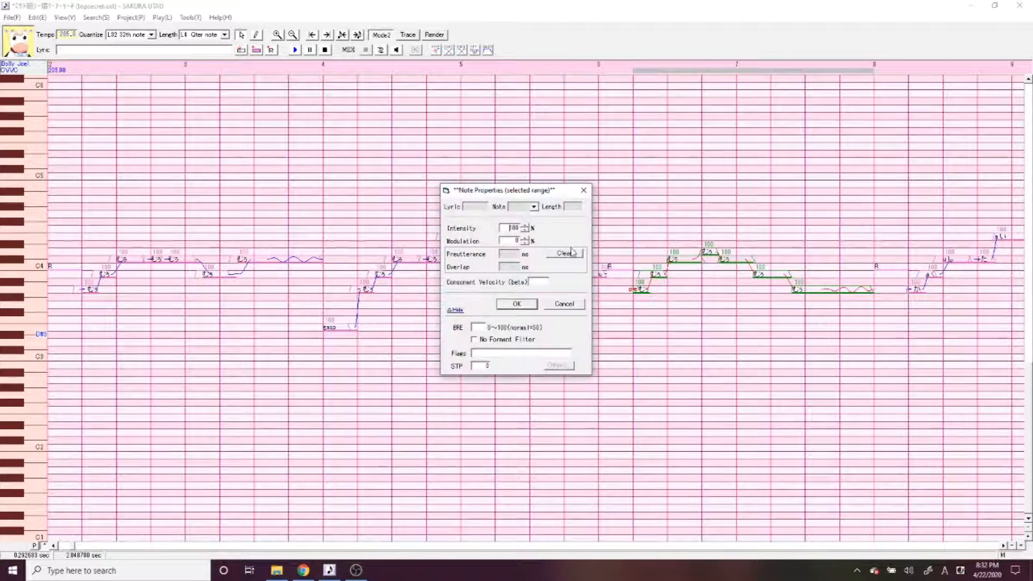
drag(486, 366, 550, 369)
key(Return)
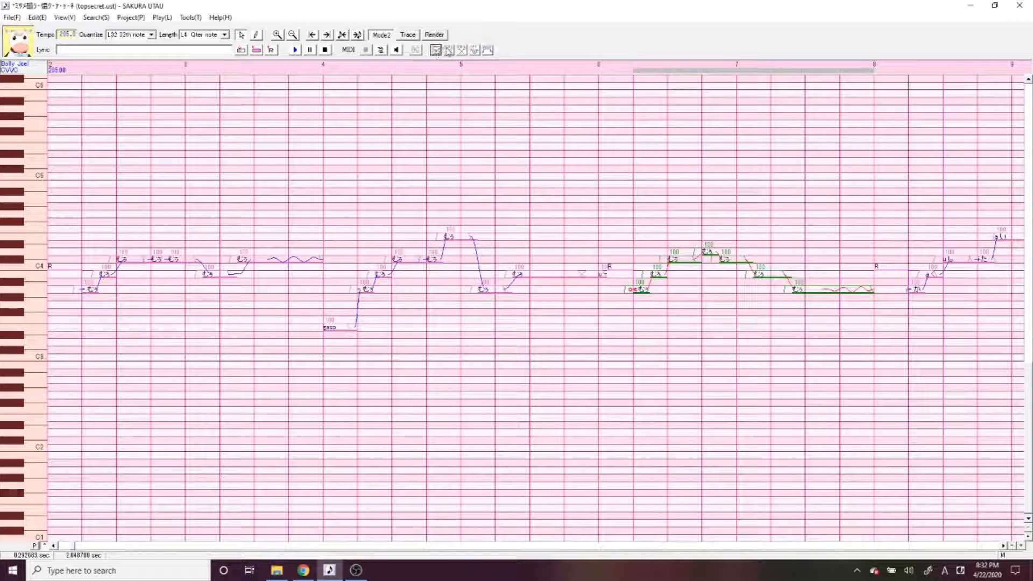
Play back the converted phrase and return the view to the start of the song.
click(295, 50)
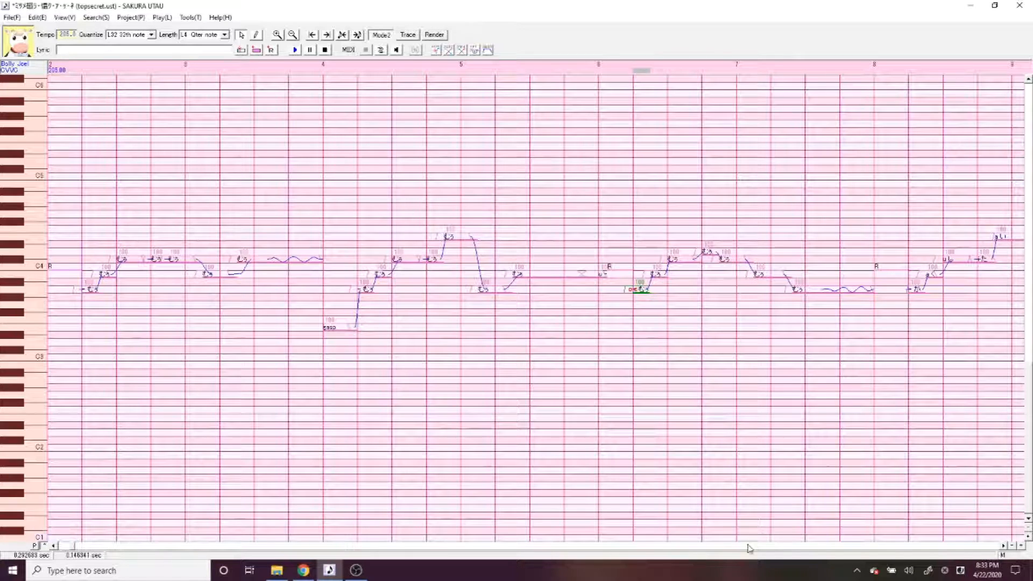
click(538, 546)
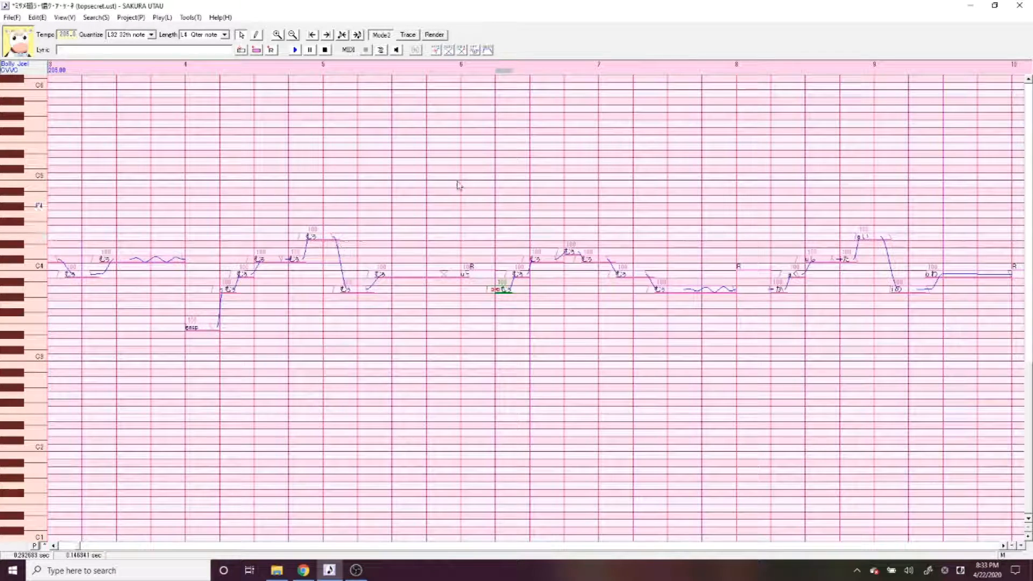
click(344, 36)
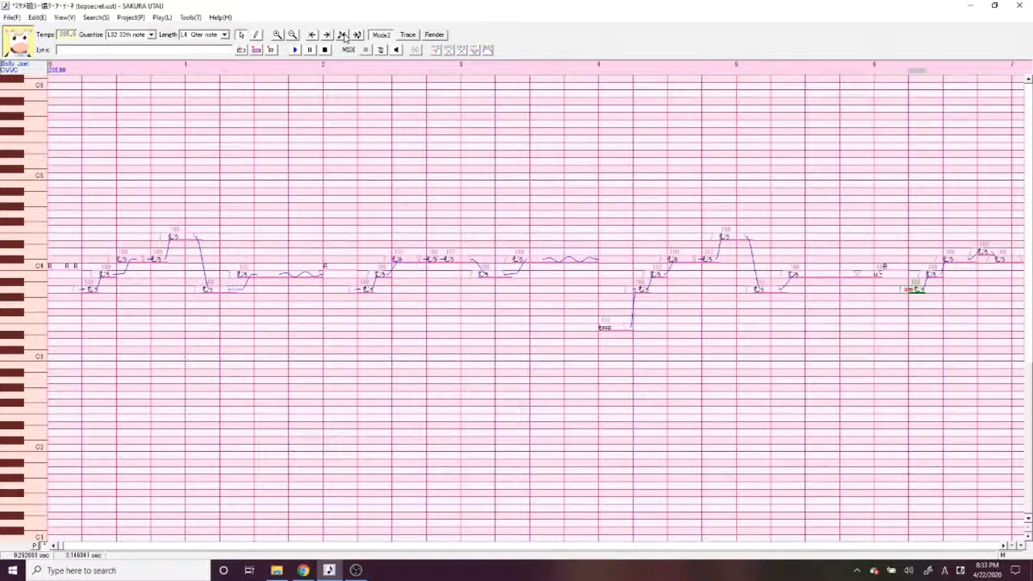